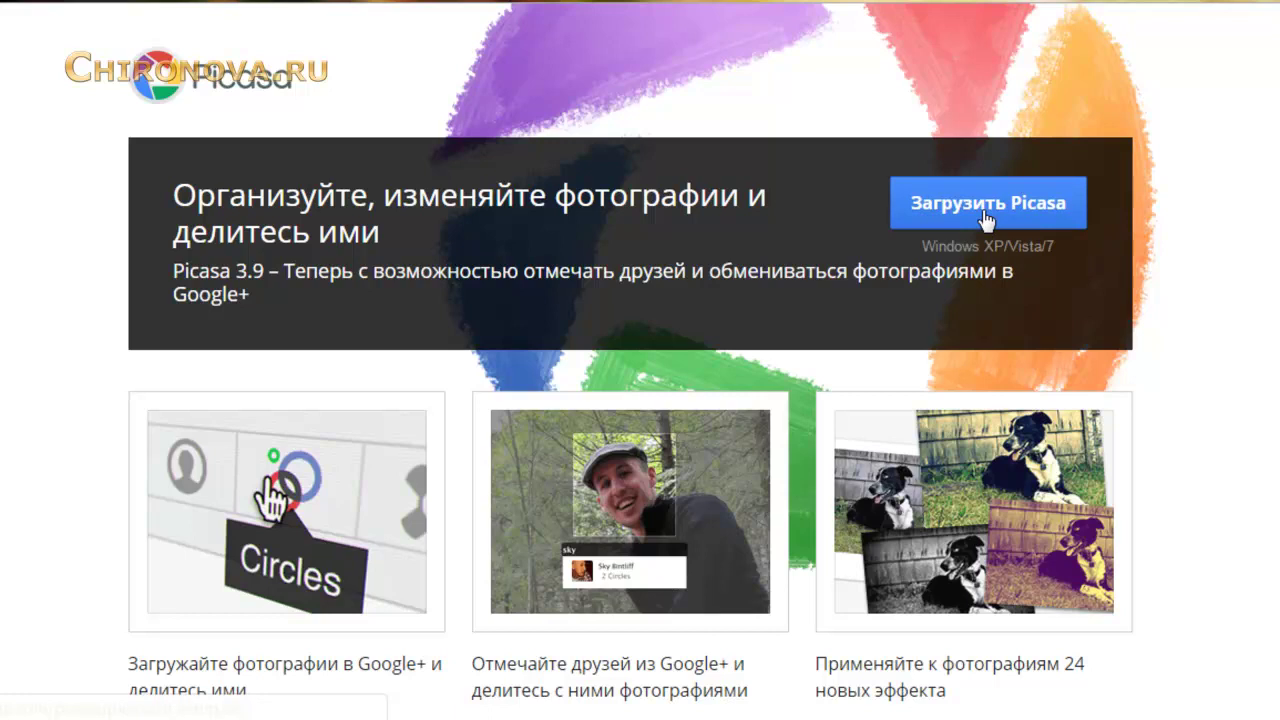
Step: Download the Picasa installer picasa39-setup to the desktop and run it as administrator
click(988, 220)
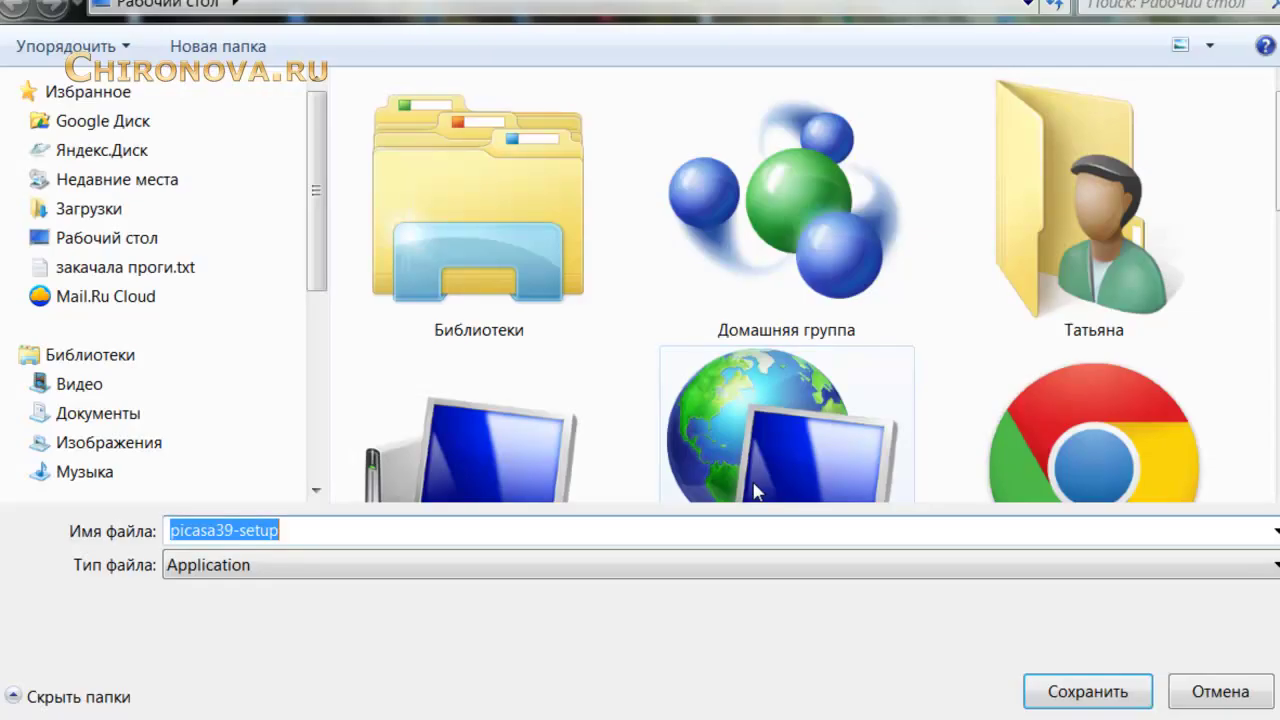
click(1058, 695)
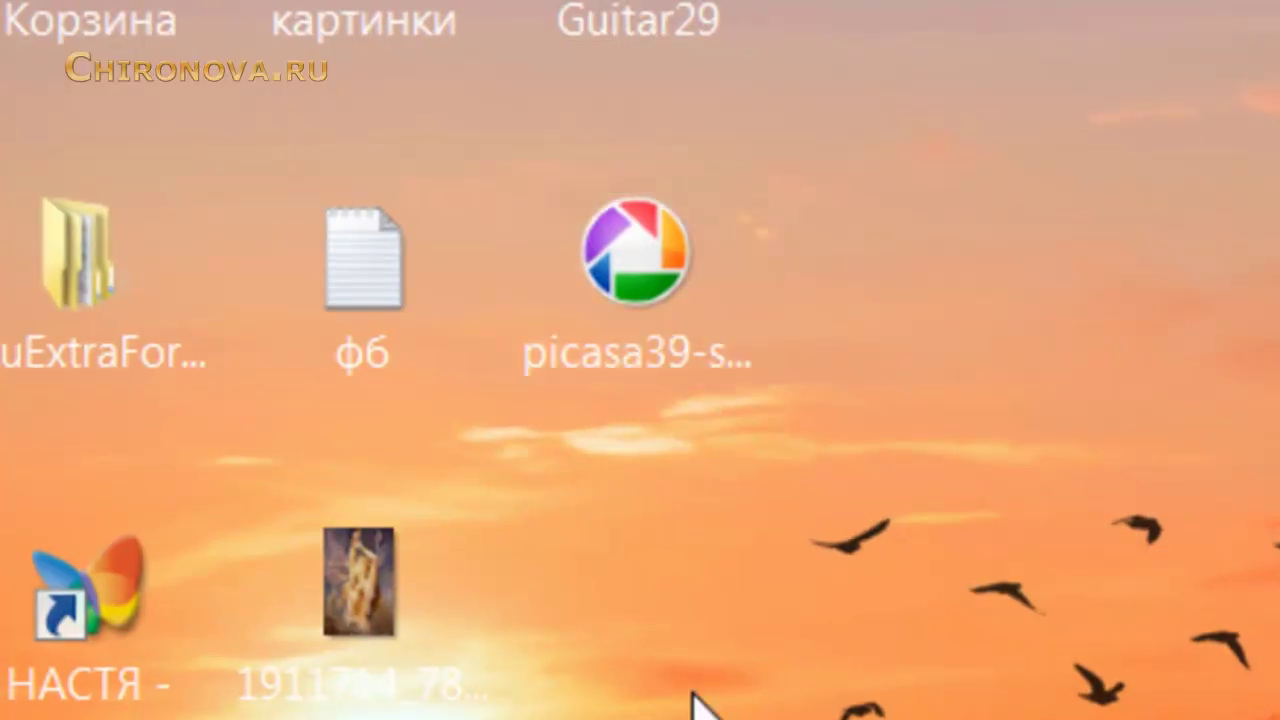
double_click(652, 298)
right_click(655, 299)
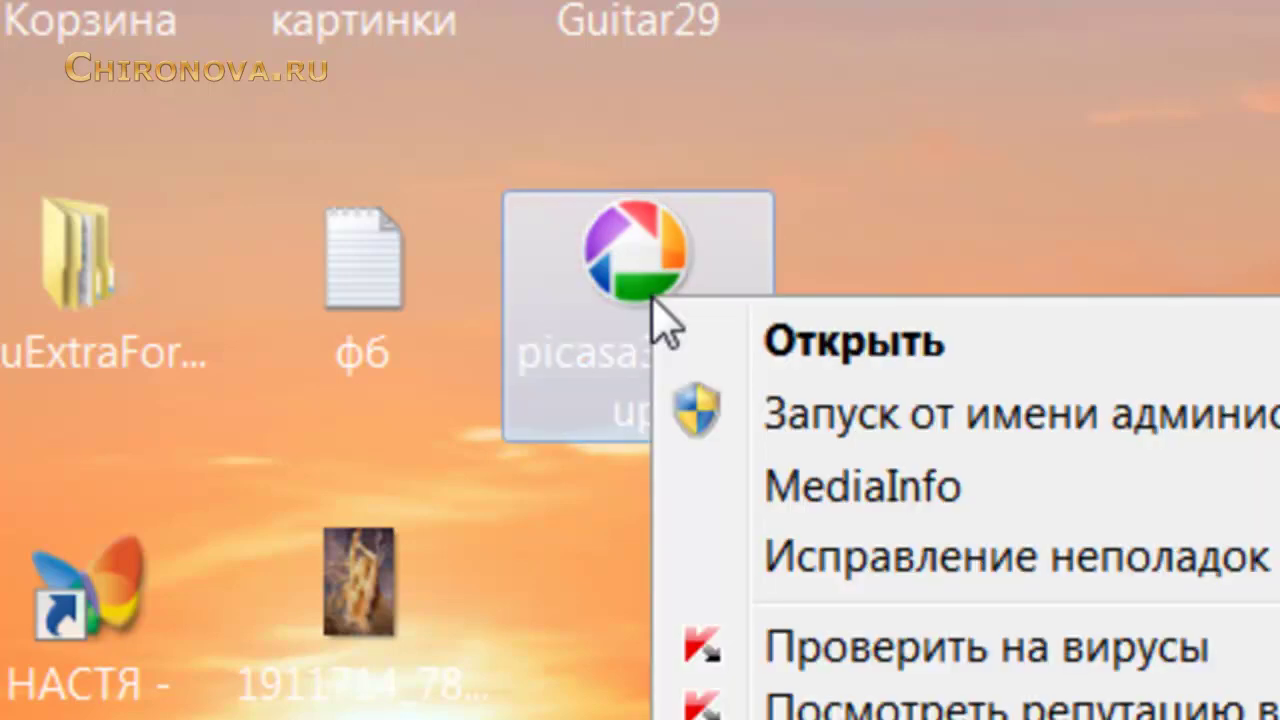
click(1060, 425)
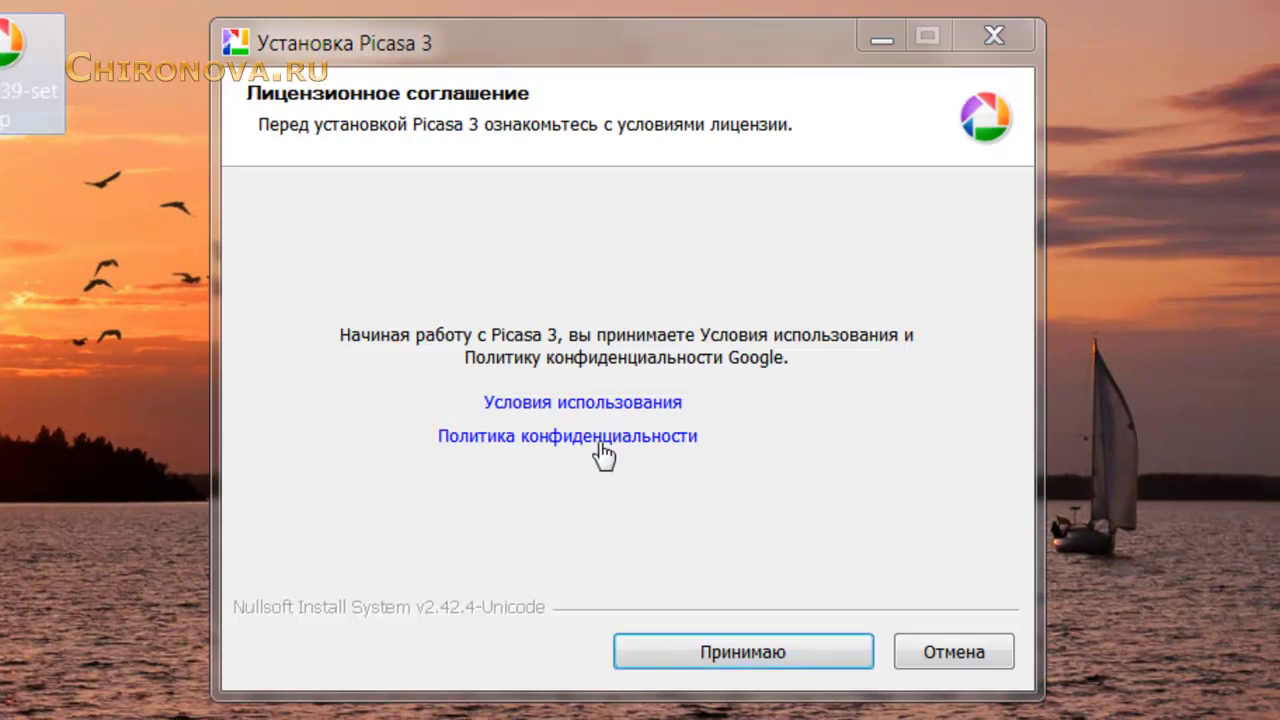
Step: Install Picasa 3 in C:\Program Files\Google\Picasa3 without setting Google as Internet Explorer's default search or sending anonymous statistics
click(745, 655)
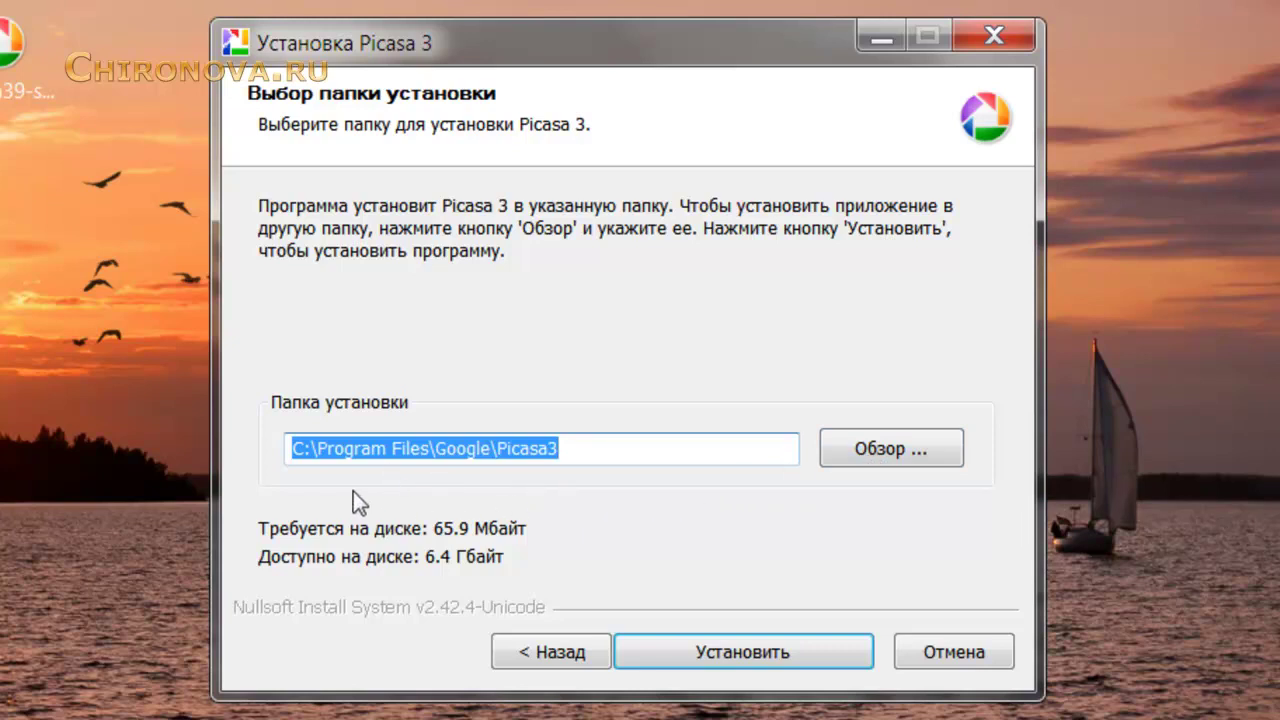
click(809, 650)
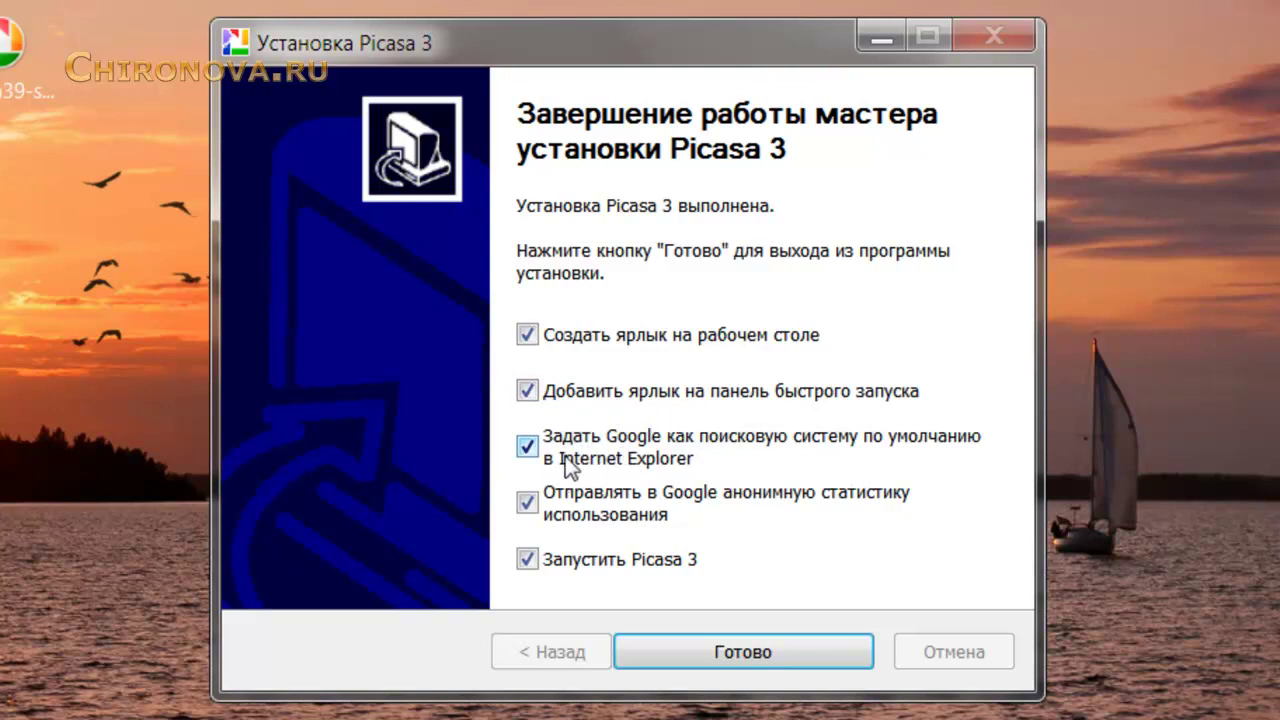
click(527, 446)
click(527, 503)
click(745, 662)
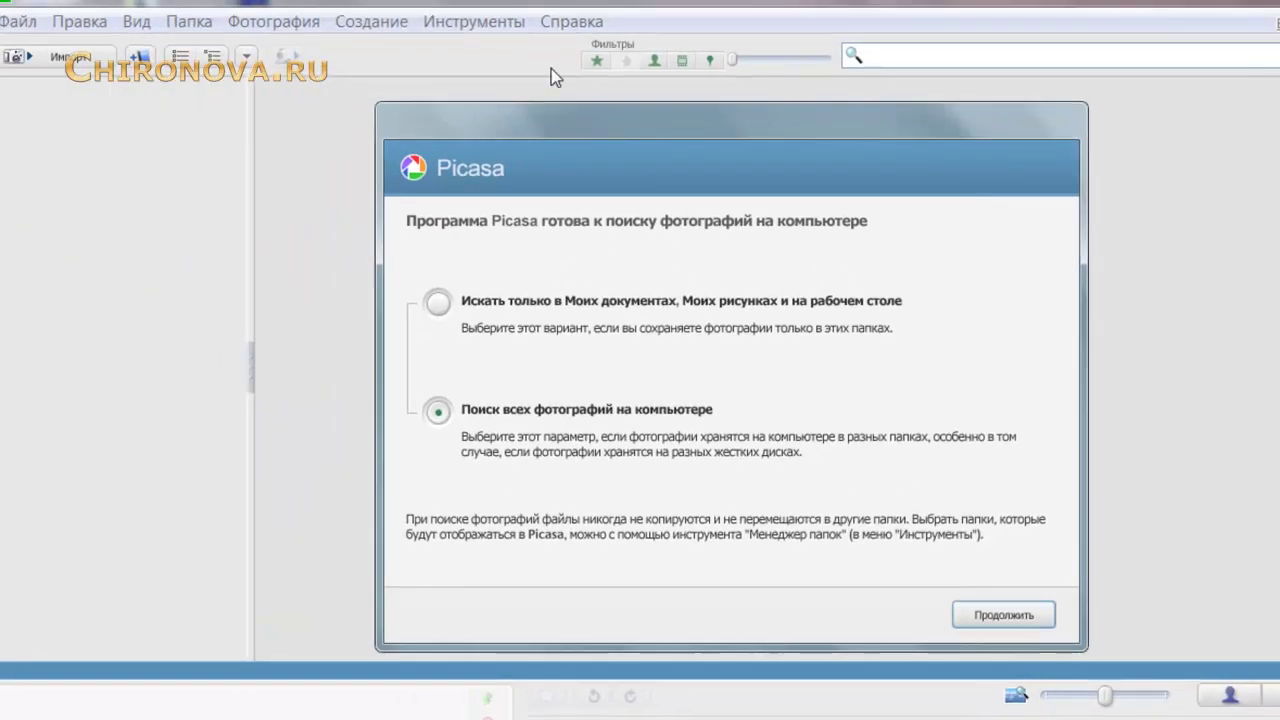
Step: Have Picasa find all photos on the computer and decline Google+ auto-upload for now
click(1035, 618)
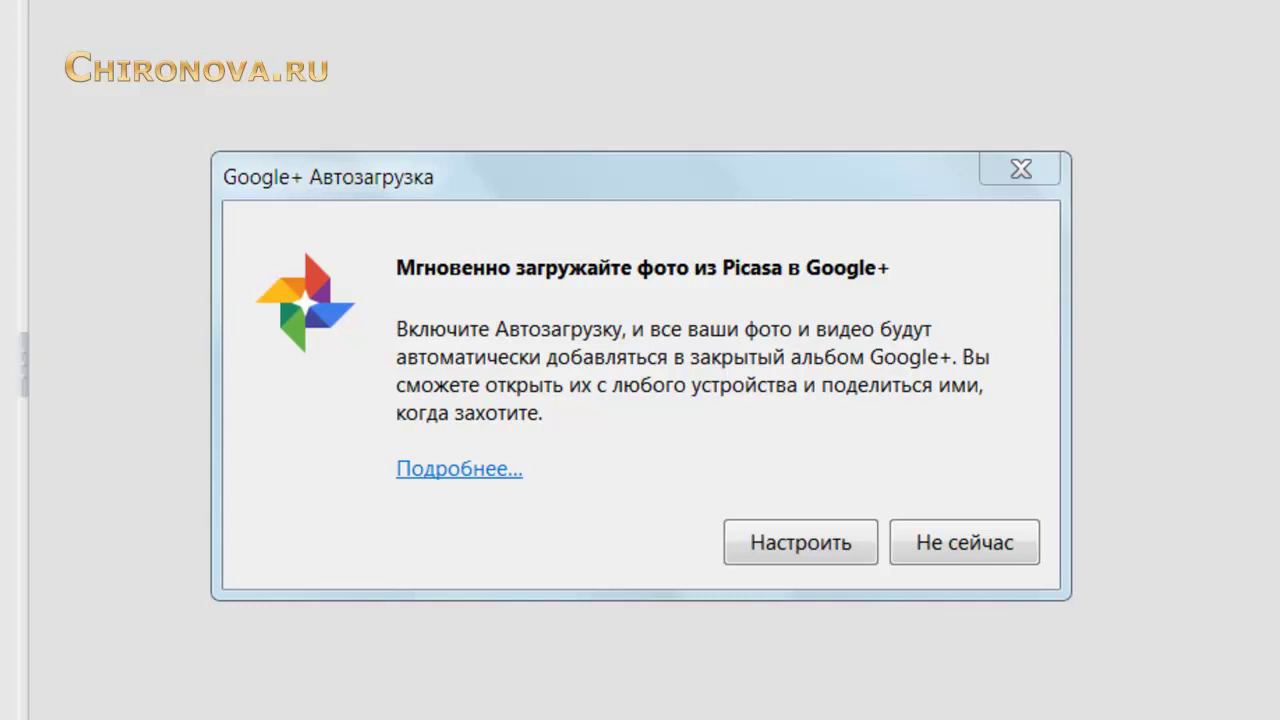
click(955, 538)
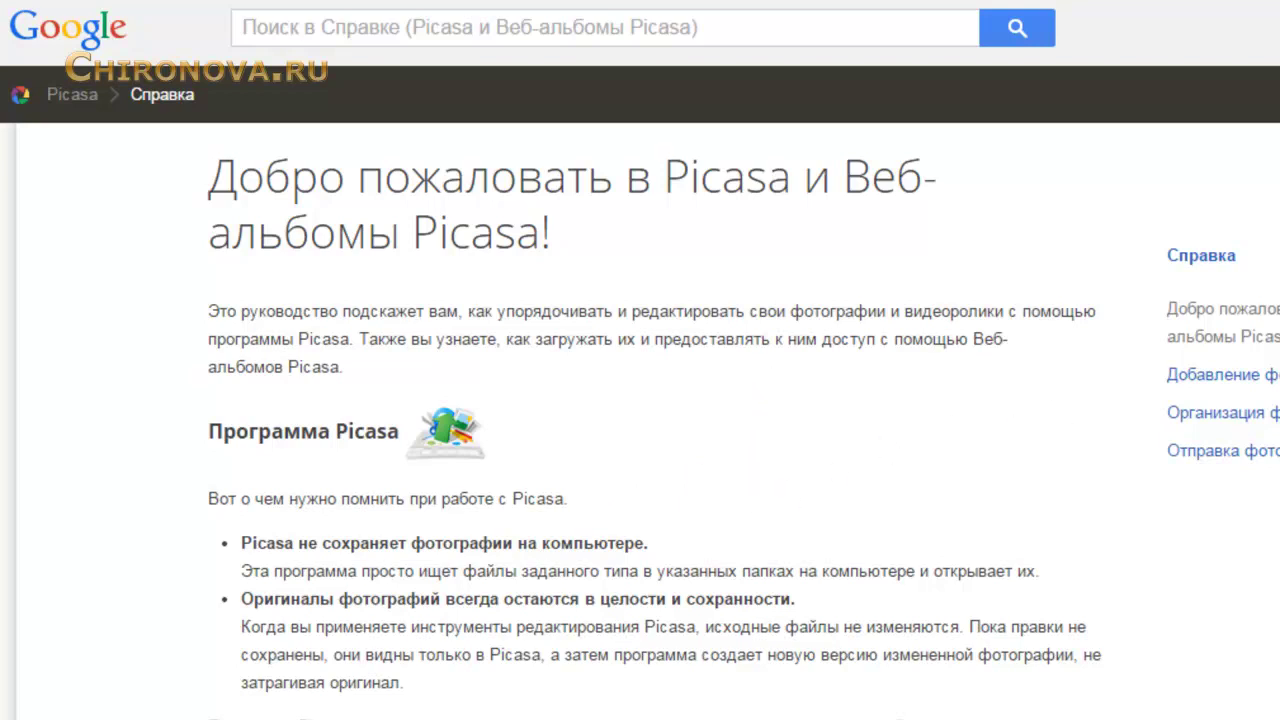
Step: Look through the Picasa guide in the online Help Center
scroll(640, 400, down, 8)
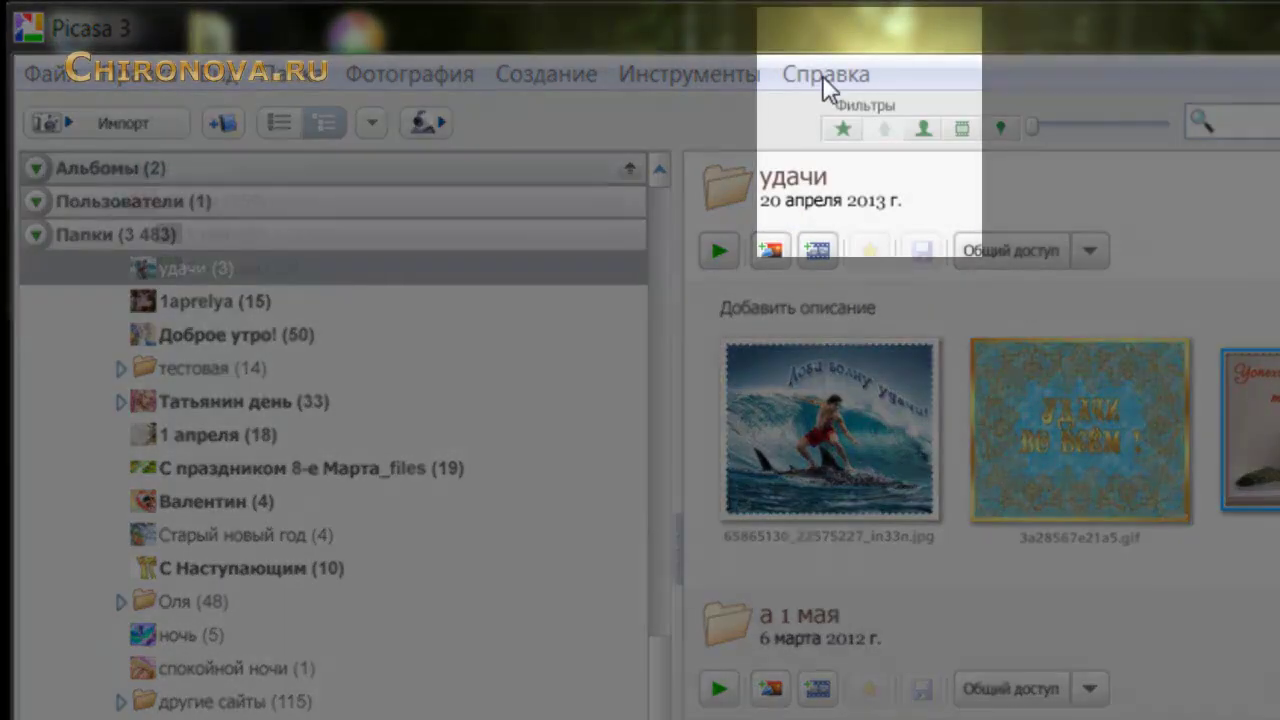
click(824, 74)
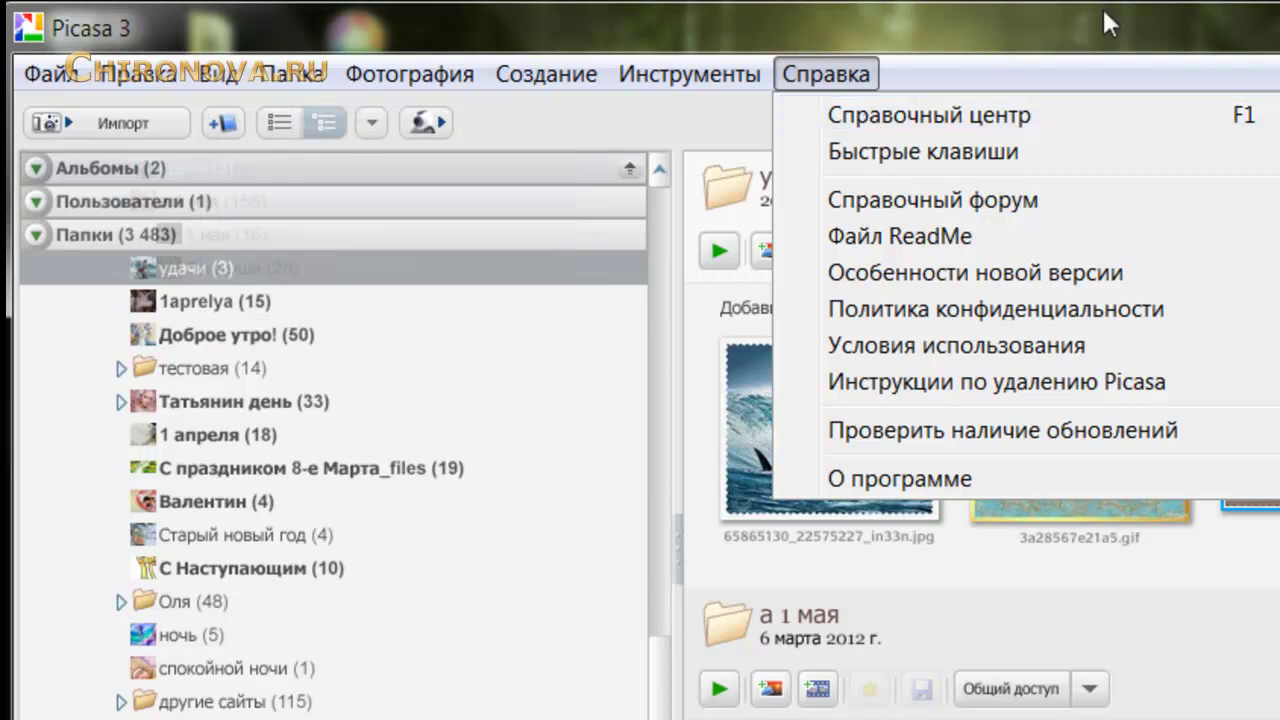
click(864, 118)
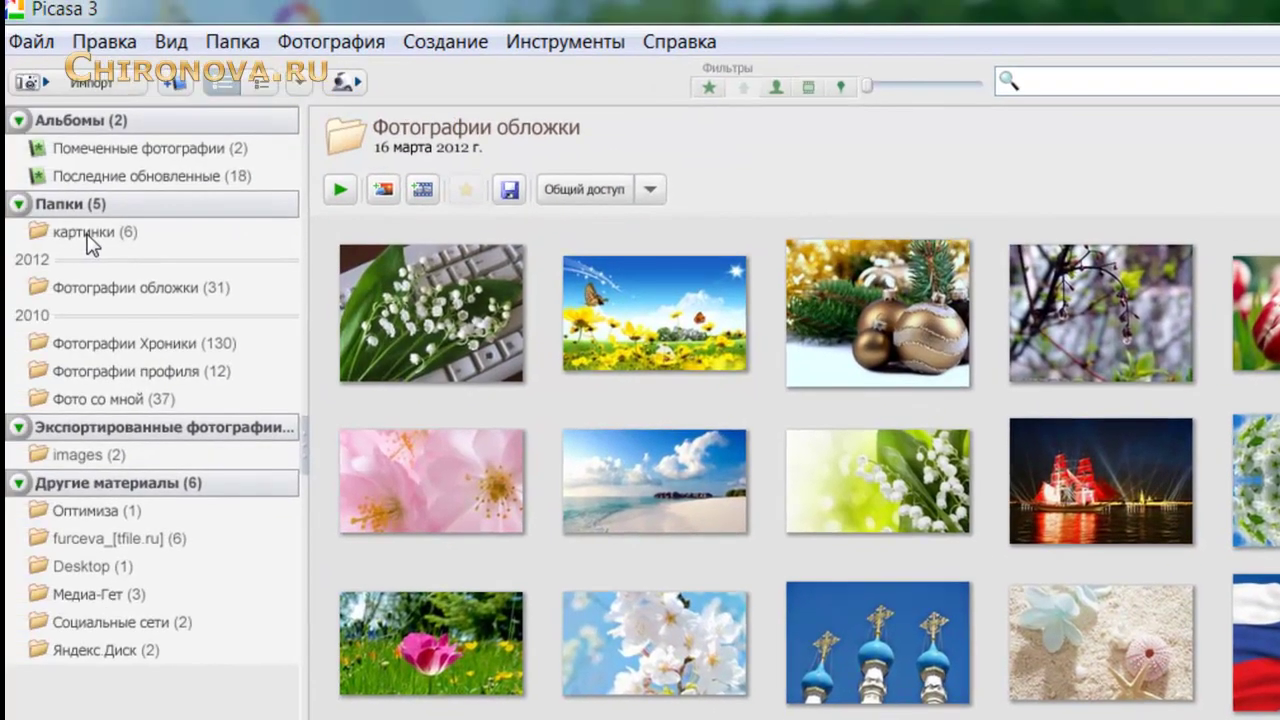
Step: Browse the photos in the картинки, Фотографии Хроники and Медиа-Гет folders
click(35, 220)
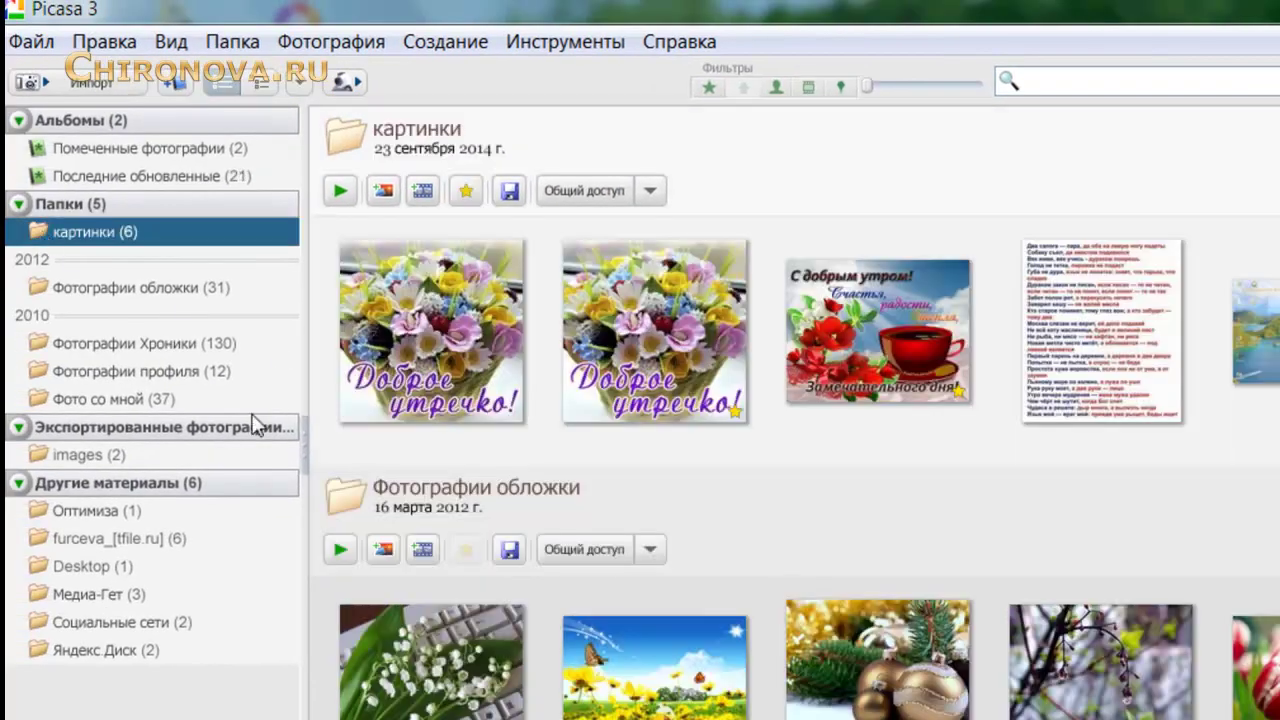
click(148, 348)
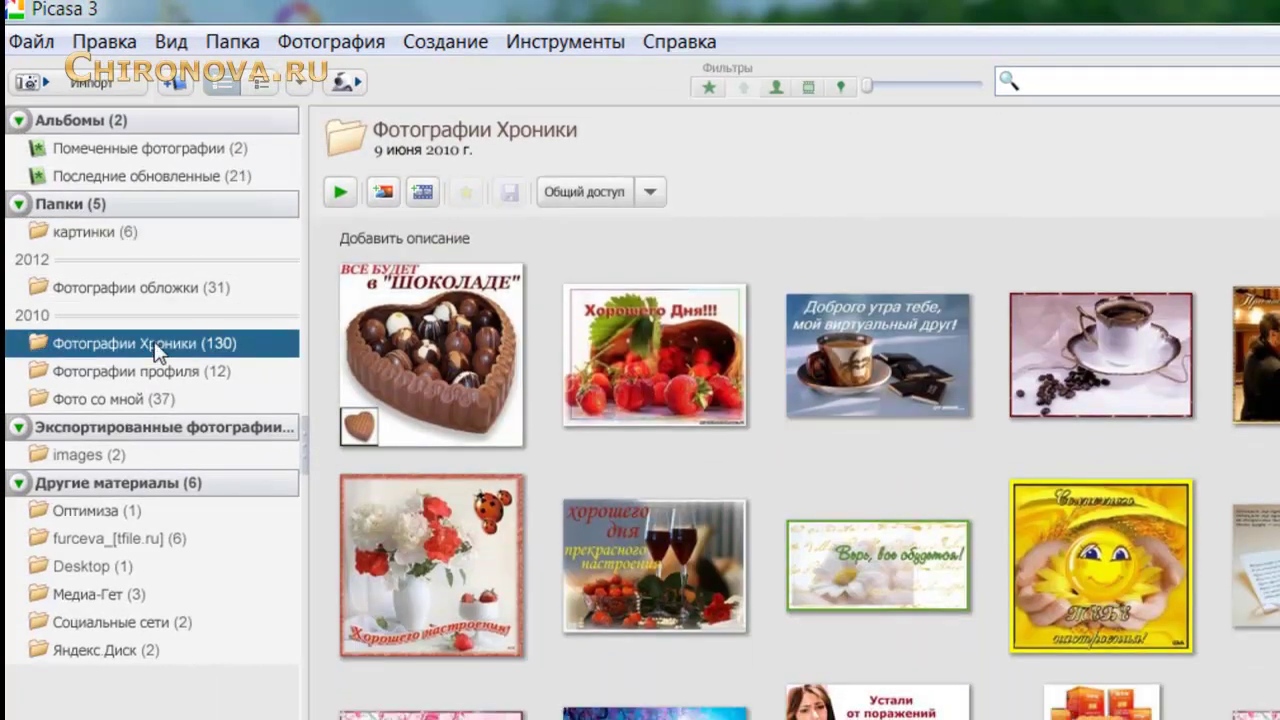
click(128, 594)
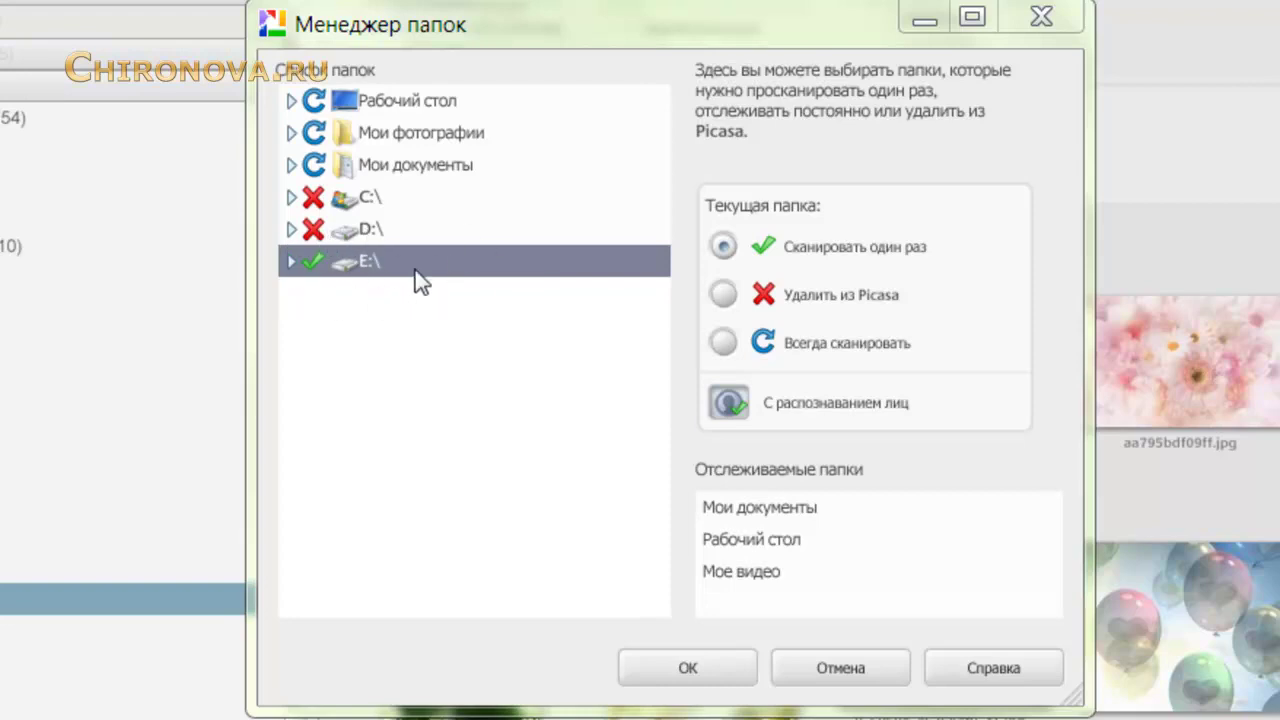
Step: Set the Мои документы folder to Сканировать один раз in the folder manager
click(342, 168)
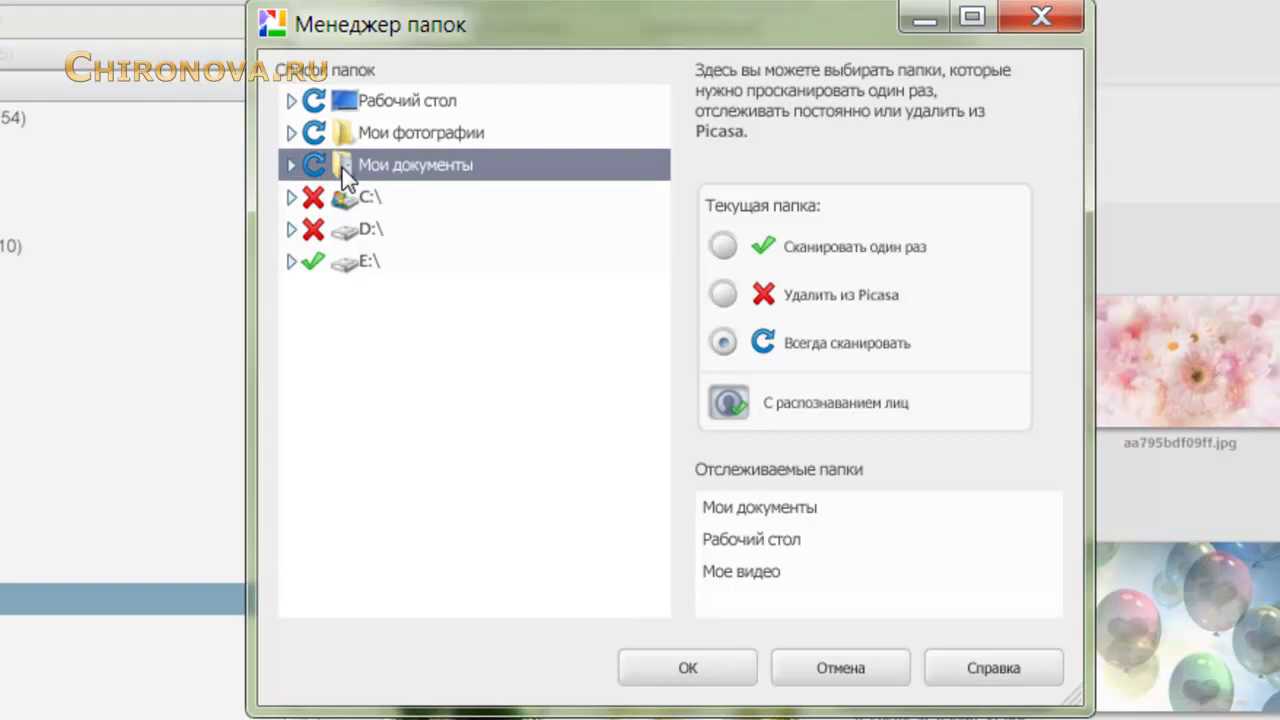
click(723, 297)
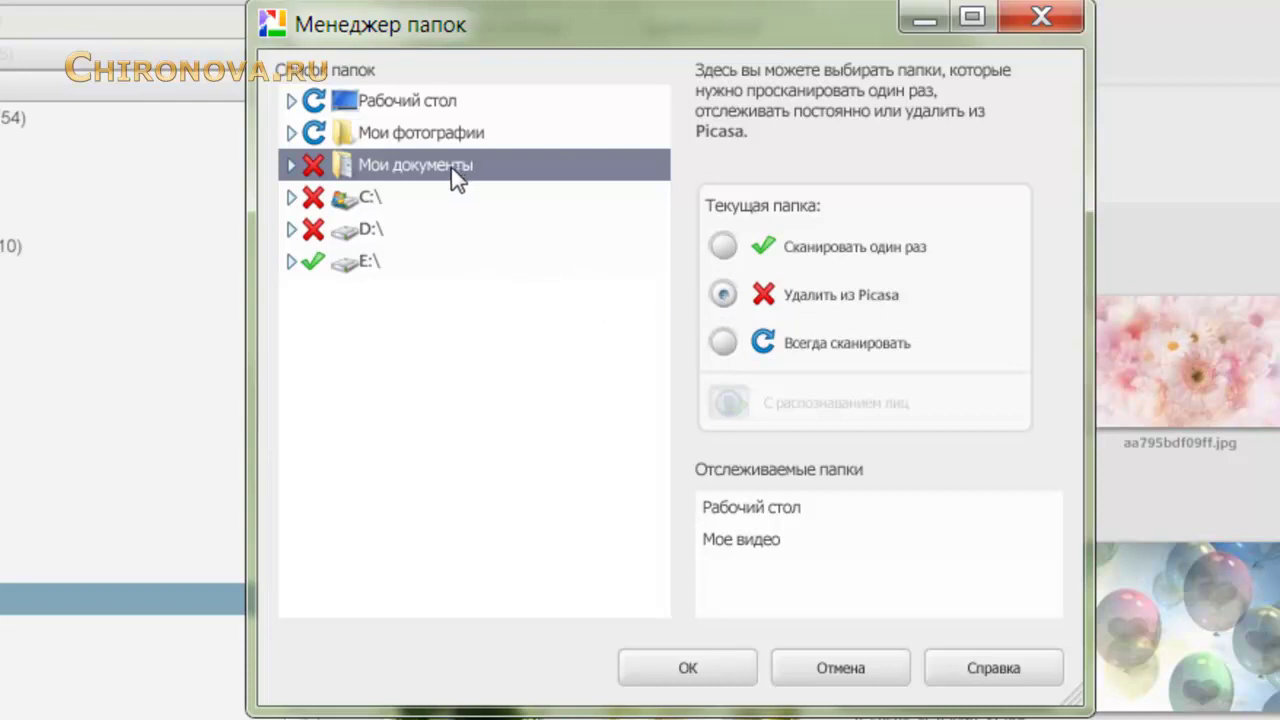
click(730, 256)
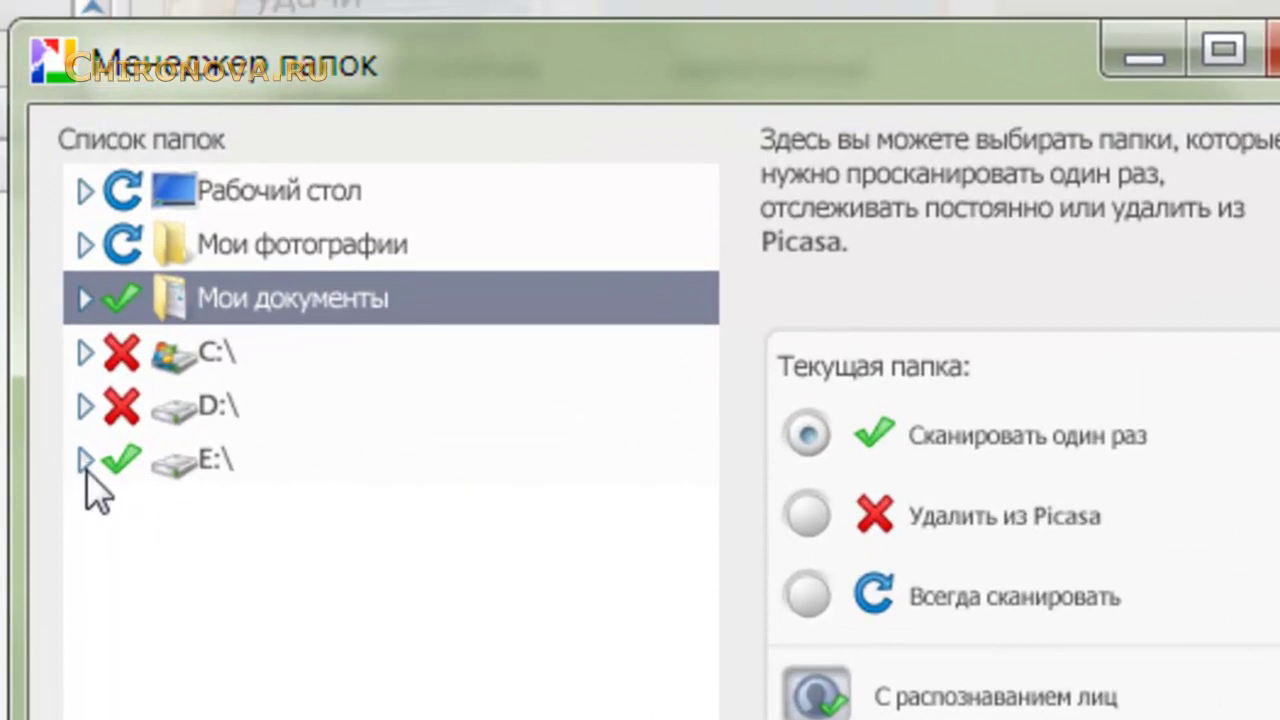
Step: Set the Аватары folder within ИЗО on drive E to Сканировать один раз and apply the folder manager settings
click(86, 466)
scroll(442, 516, down, 2)
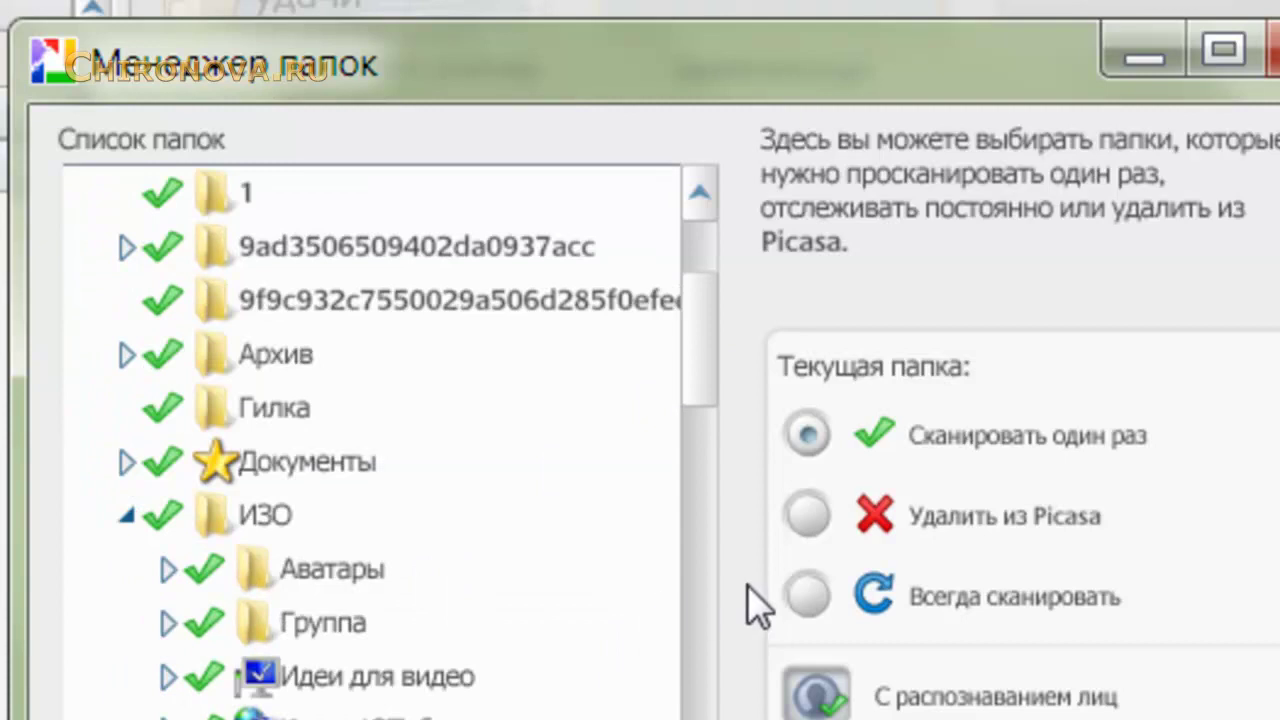
click(346, 584)
click(810, 598)
click(808, 433)
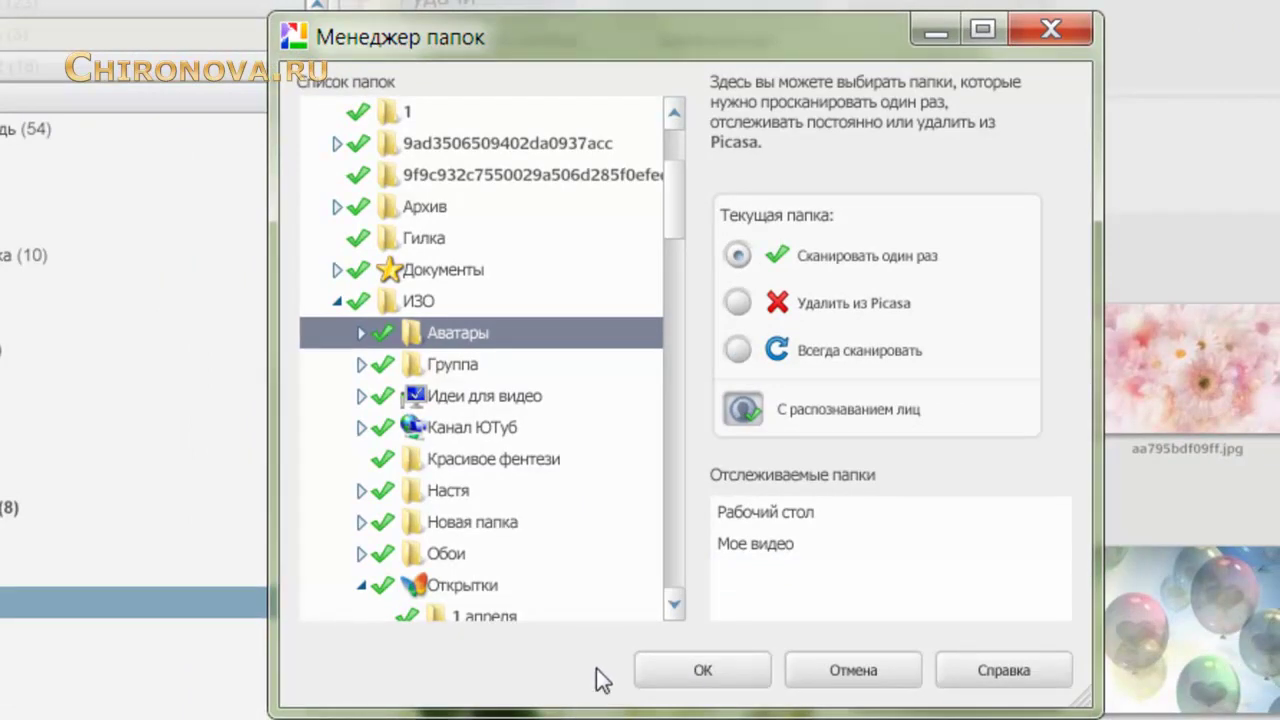
click(680, 672)
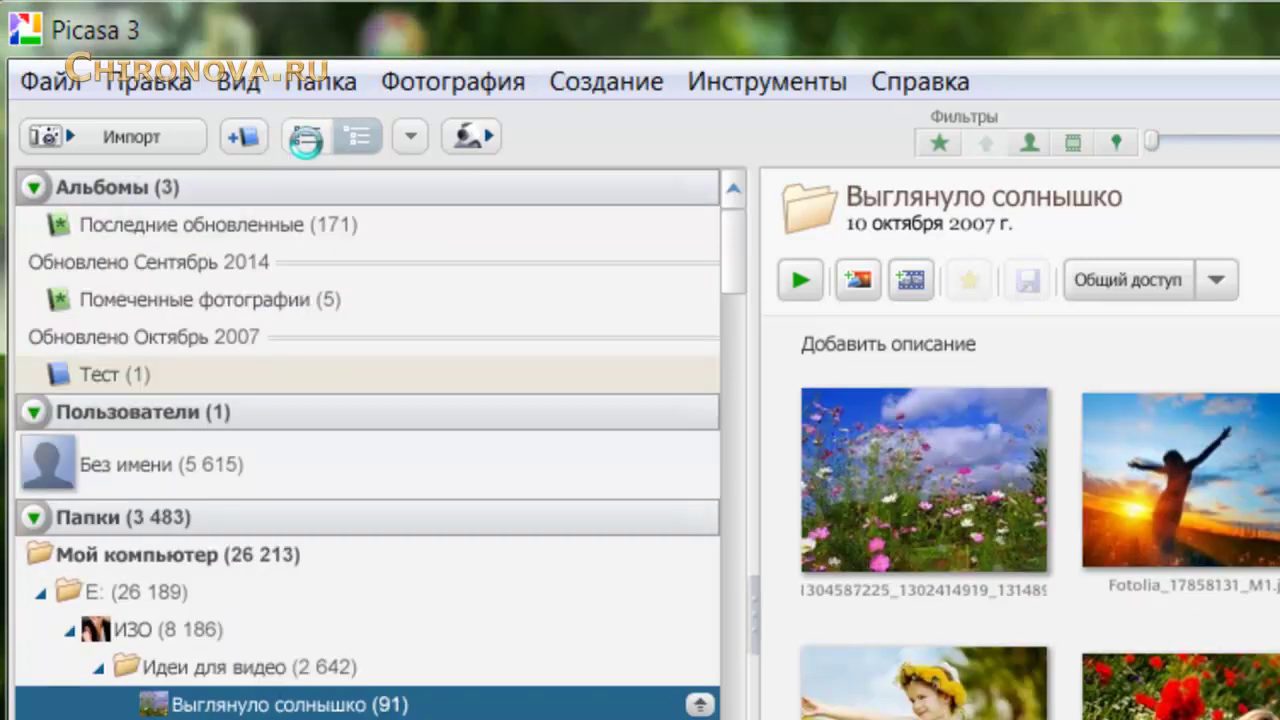
Step: Switch the library's folder display from tree to flat list and browse down the folders
click(307, 140)
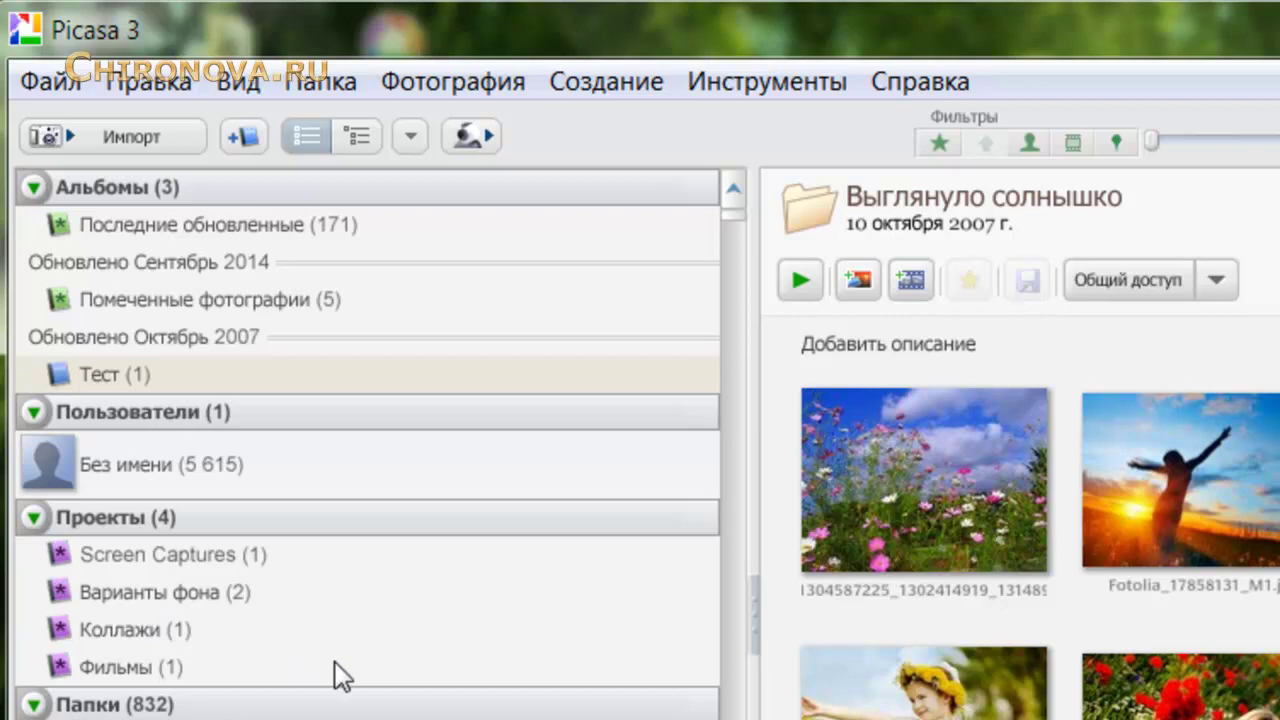
scroll(340, 640, down, 5)
click(377, 588)
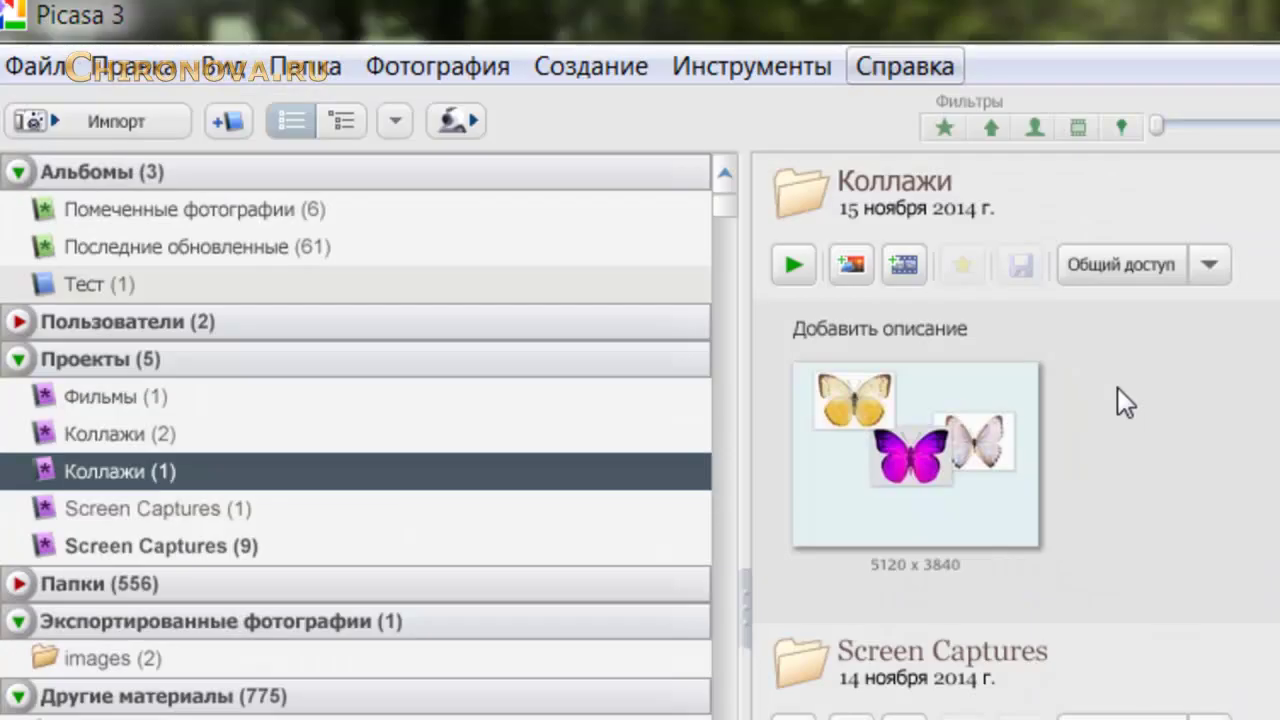
Step: Sort the library folders by creation date in reverse order
click(227, 72)
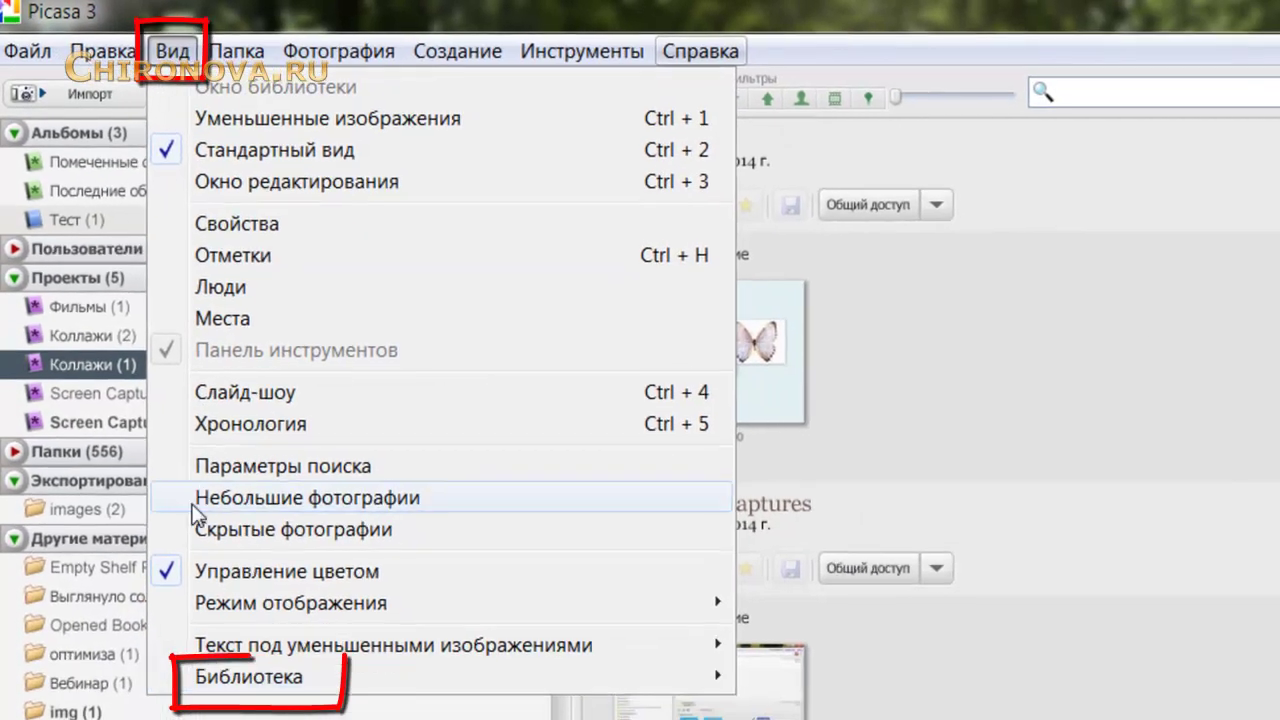
mouse_move(335, 719)
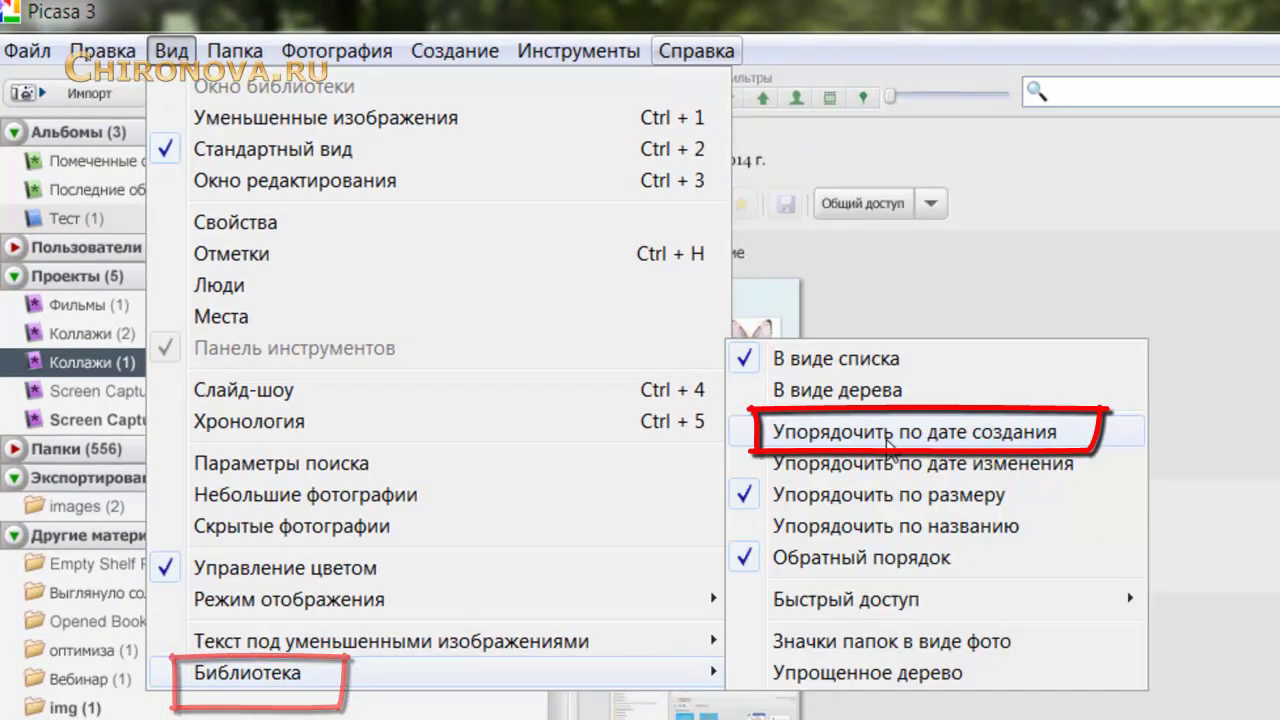
click(890, 435)
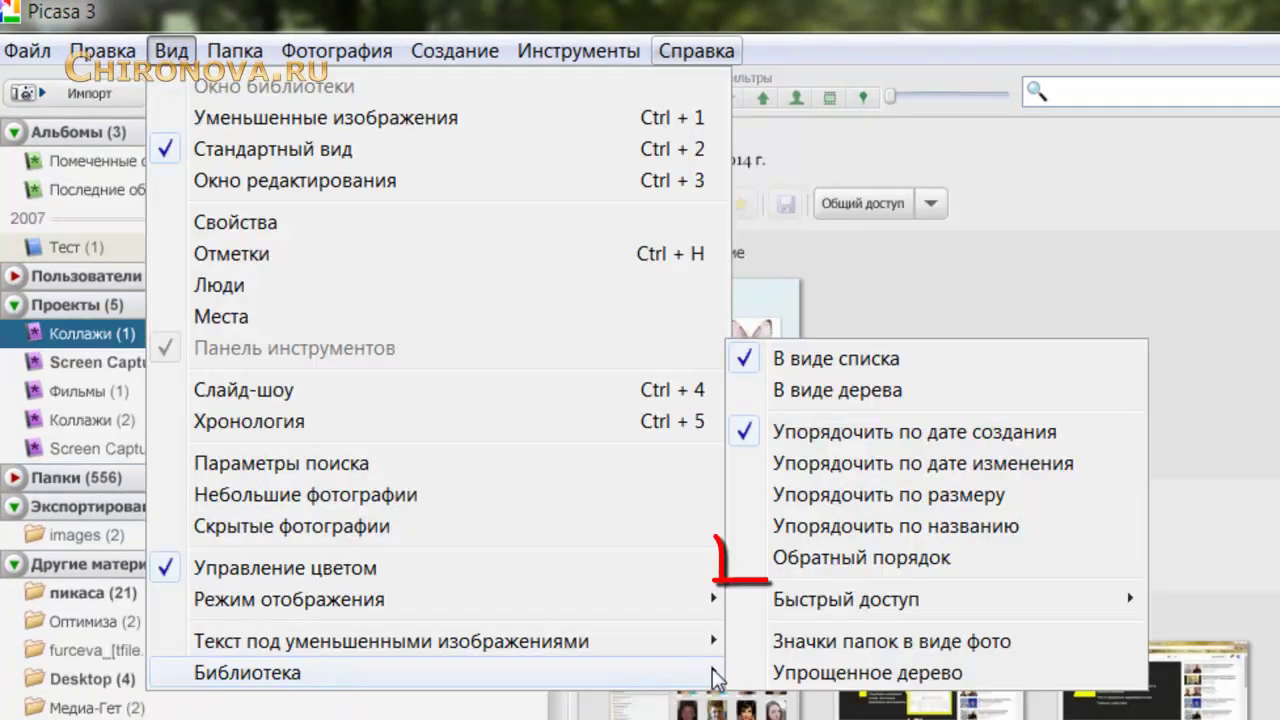
click(862, 560)
scroll(275, 420, down, 3)
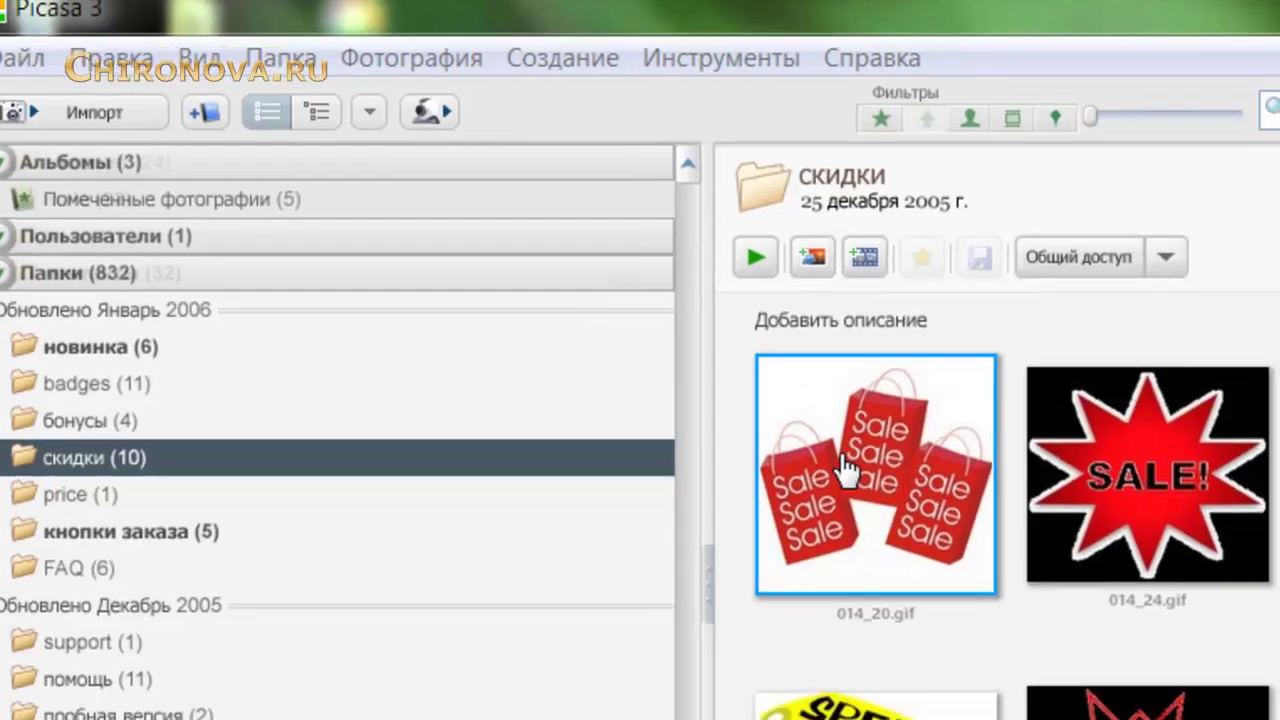
Step: Locate 014_20.gif from the скидки folder on disk, look over its containing folder, and close that window
right_click(990, 475)
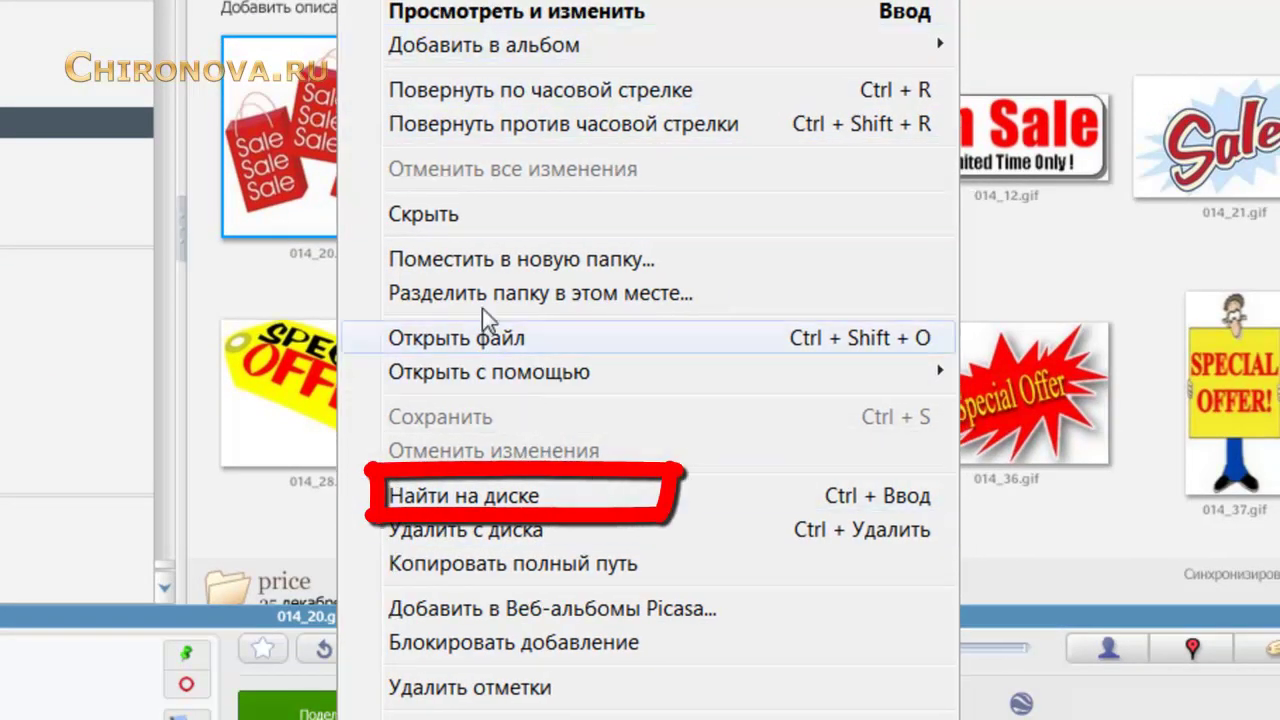
click(466, 492)
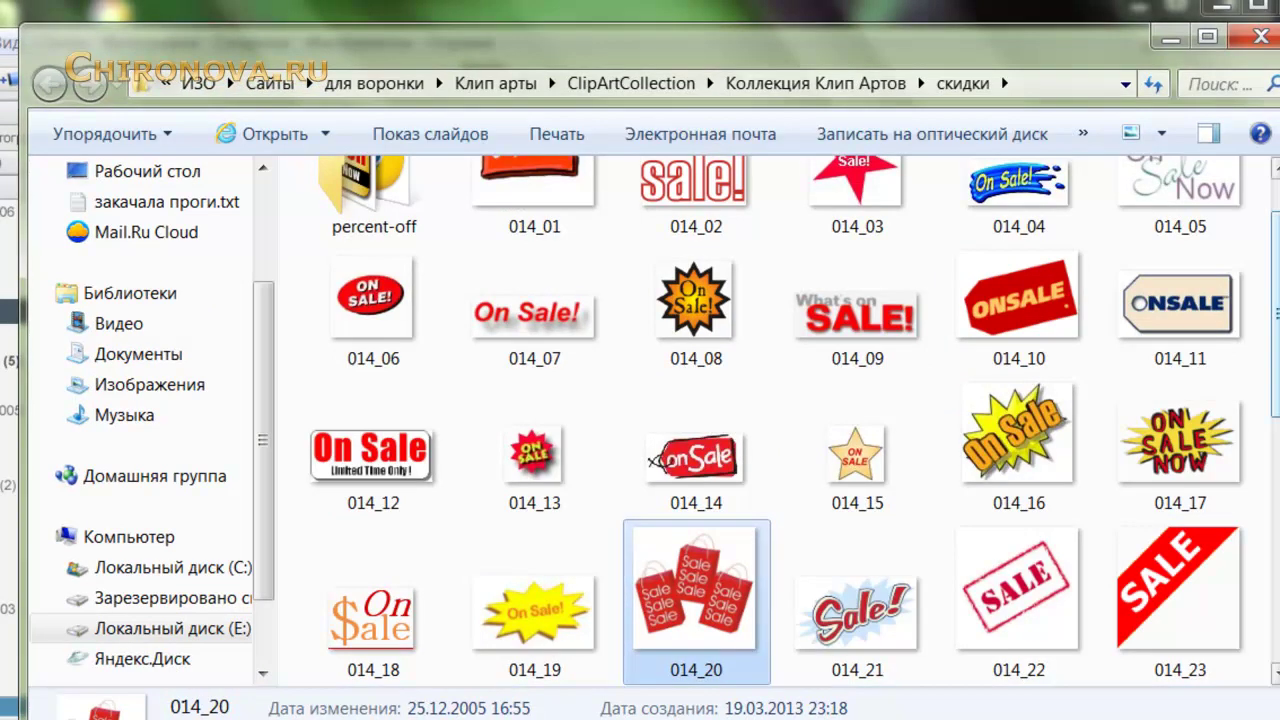
scroll(1275, 290, up, 1)
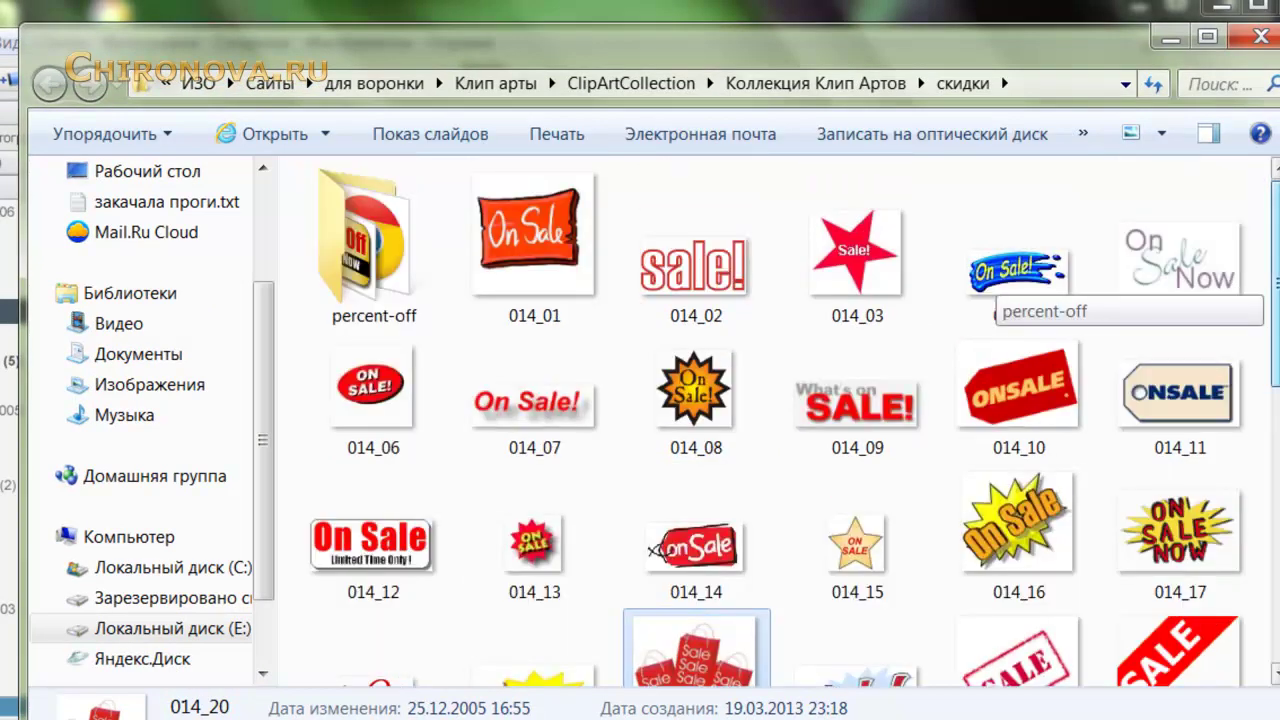
key(Home)
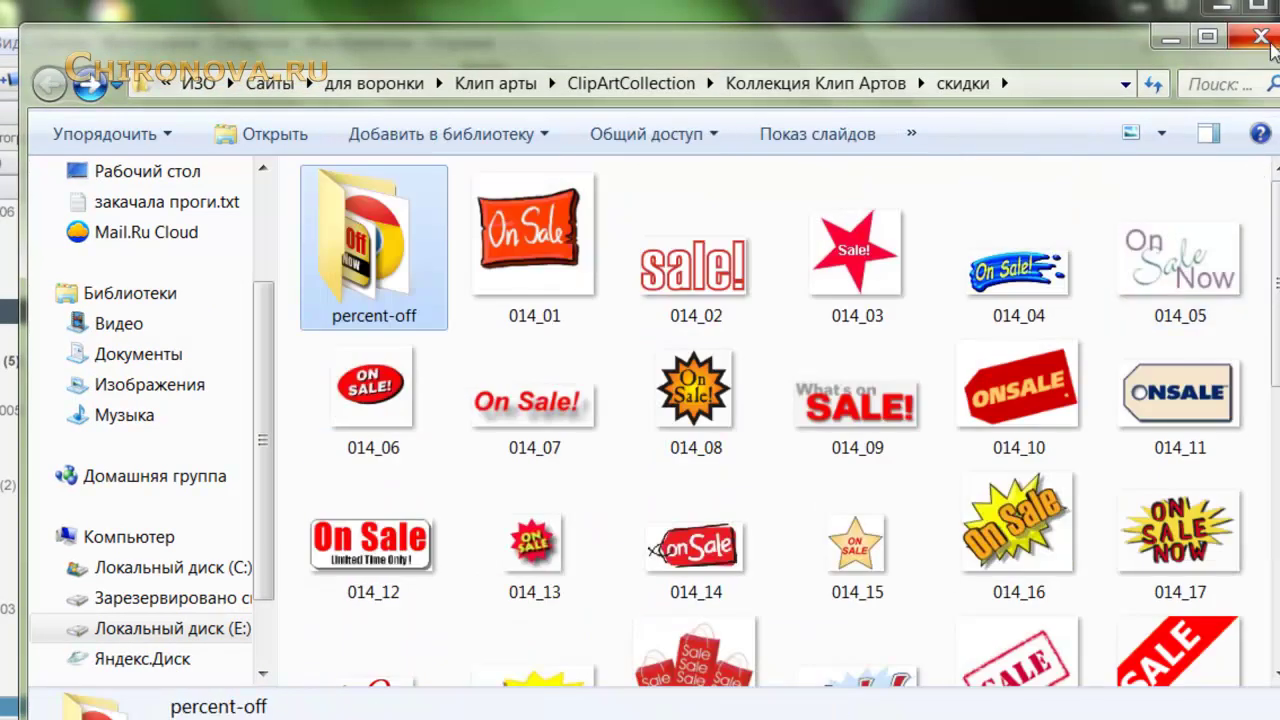
click(1266, 40)
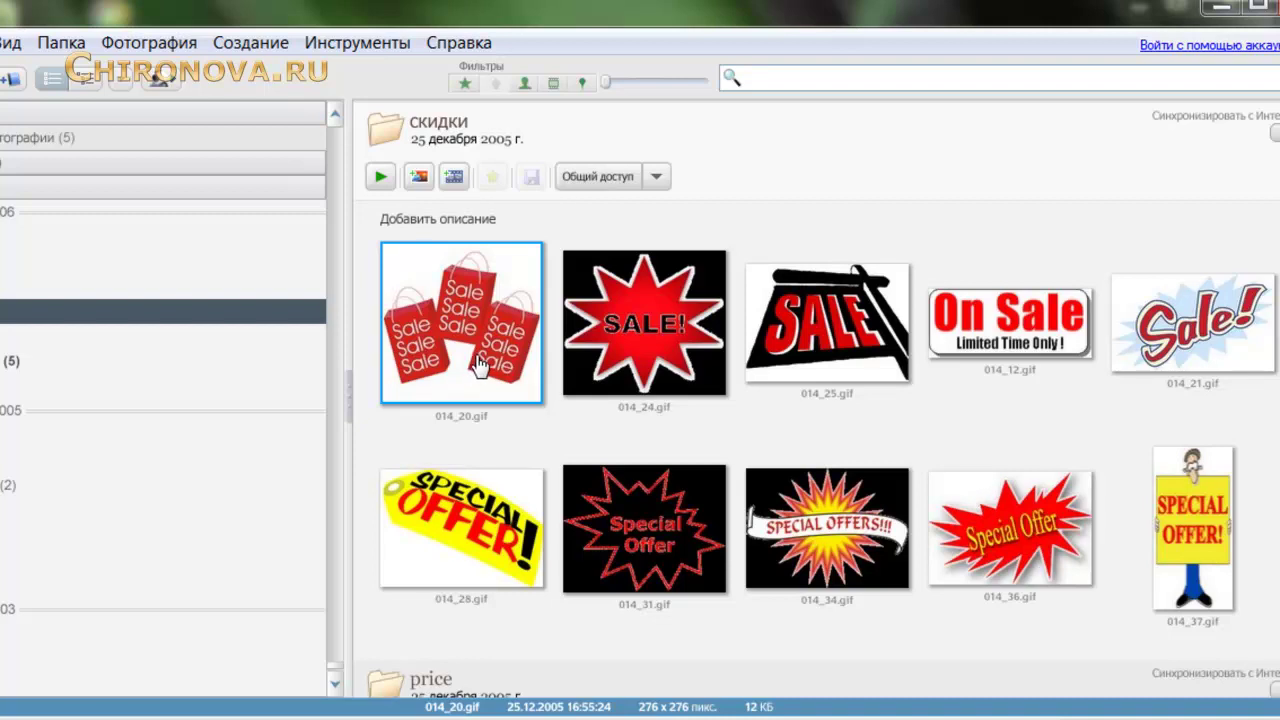
Step: Delete the 014_25.gif picture in the скидки folder from disk and confirm the deletion
click(662, 360)
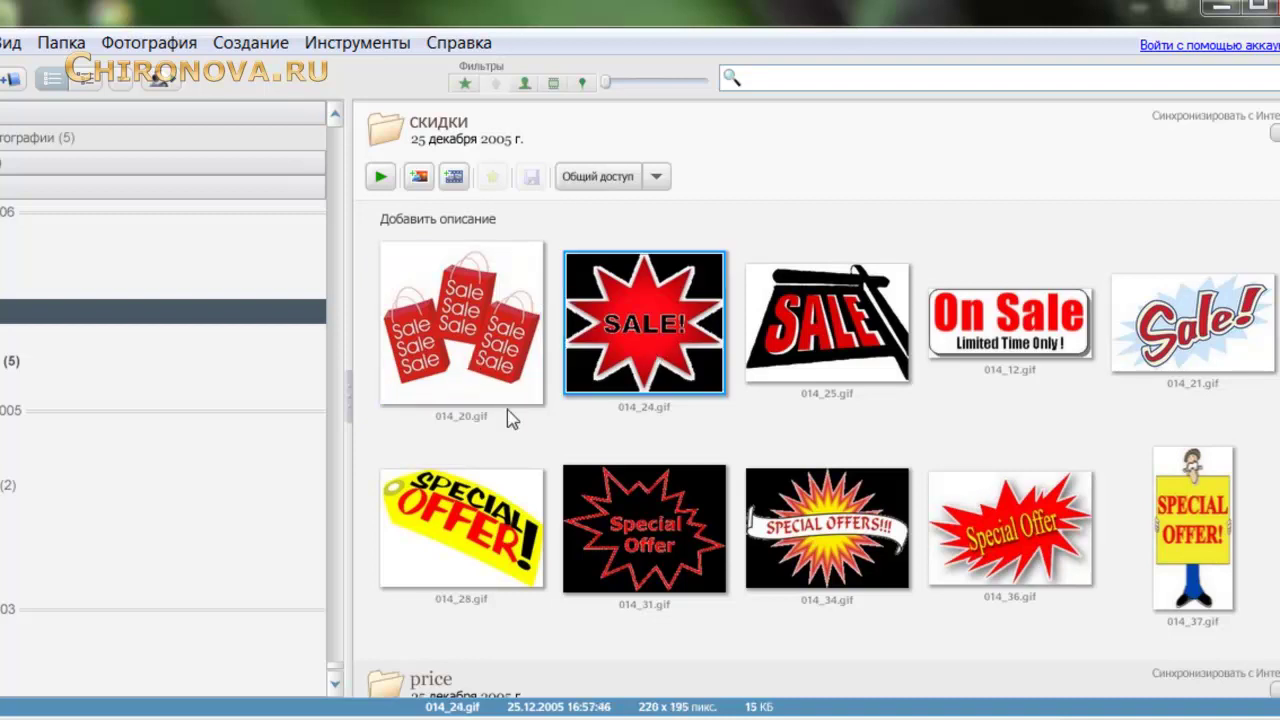
click(810, 330)
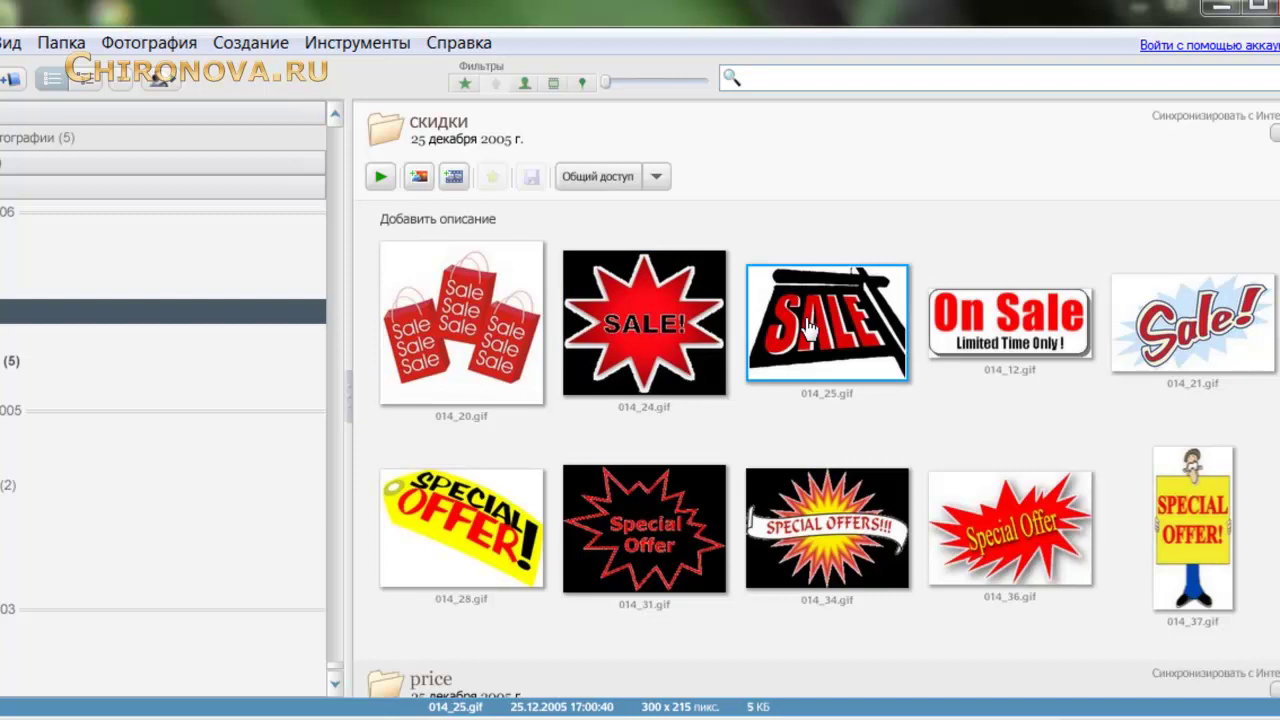
key(Delete)
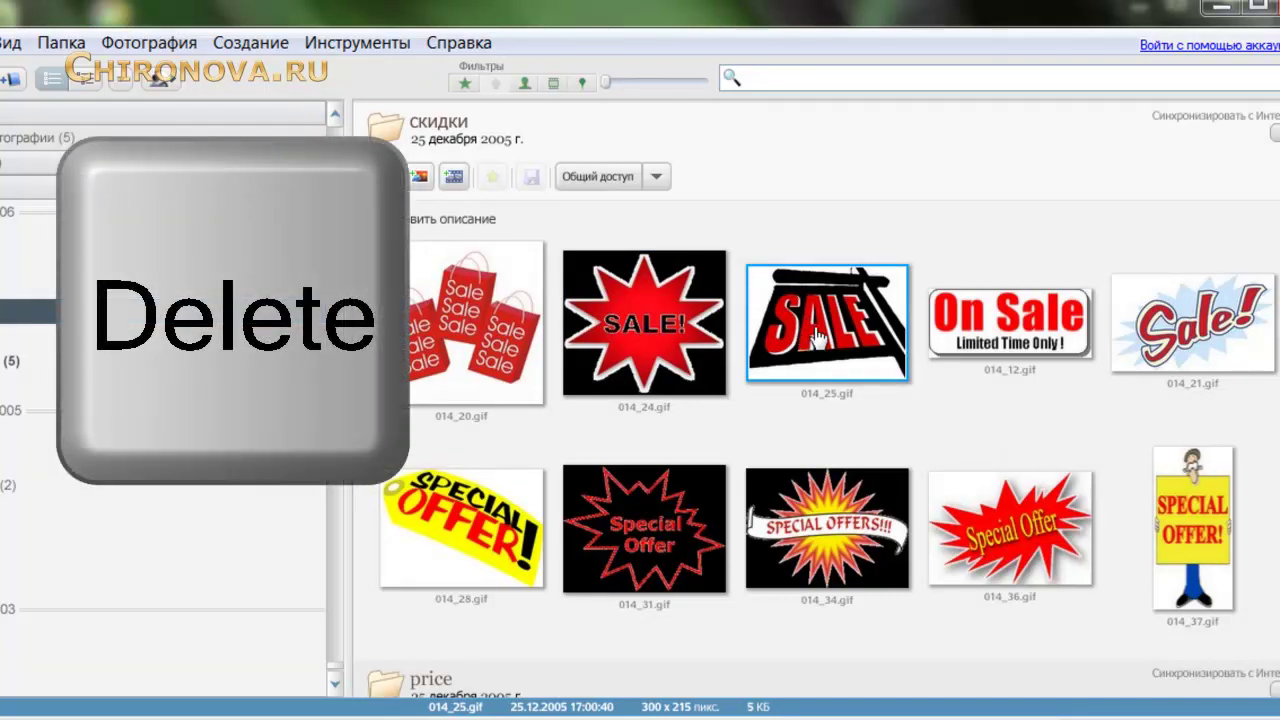
right_click(815, 338)
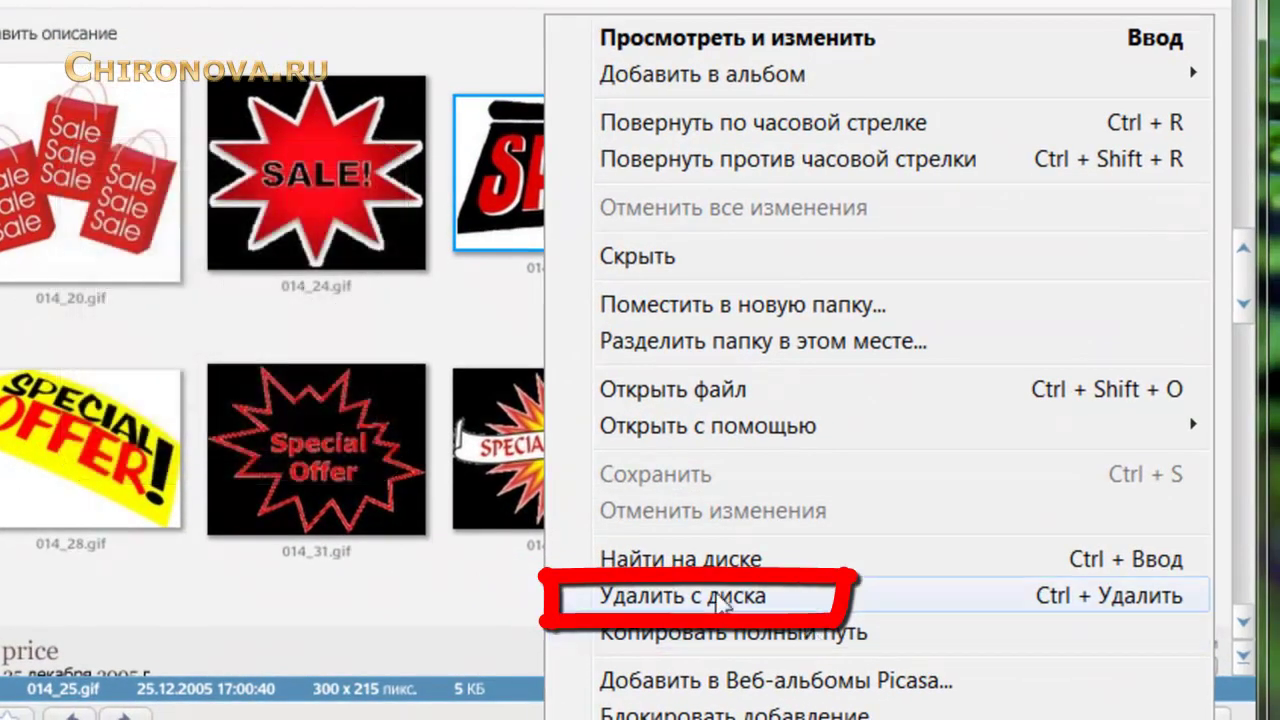
click(720, 598)
click(445, 378)
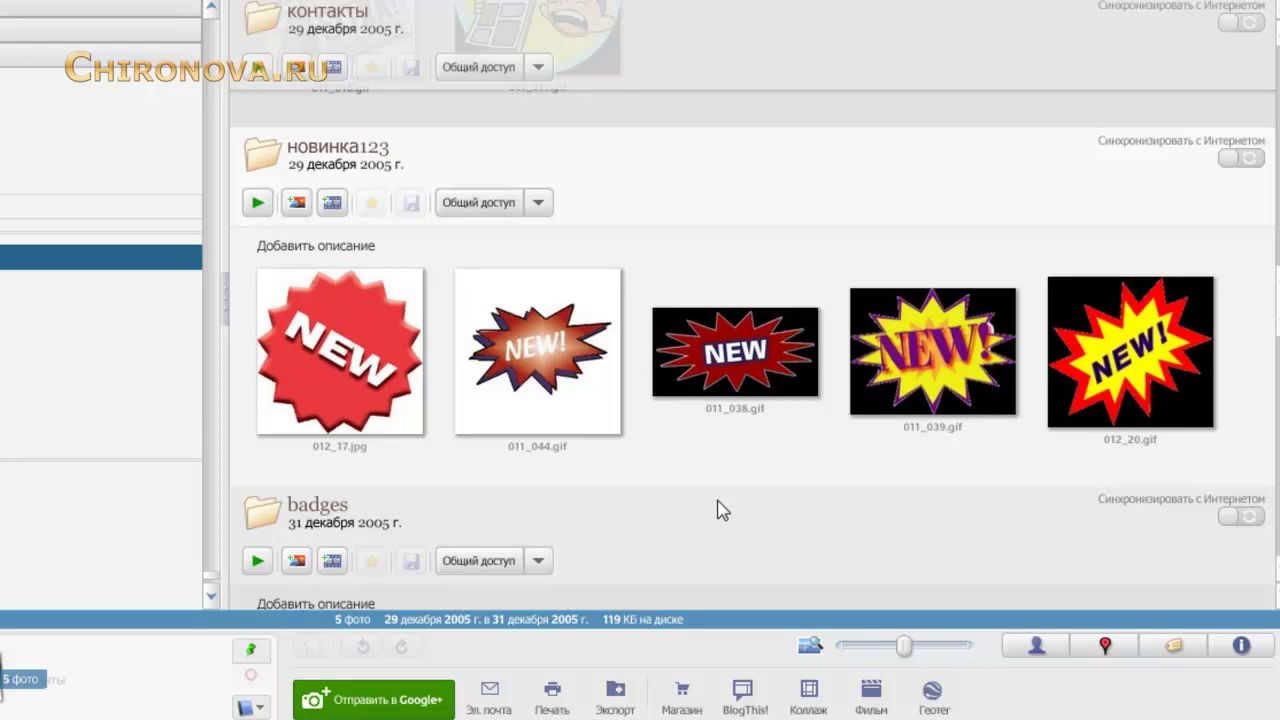
Step: Rename the новинка123 folder to новинка and turn off music for its movies and slideshows
scroll(723, 510, down, 2)
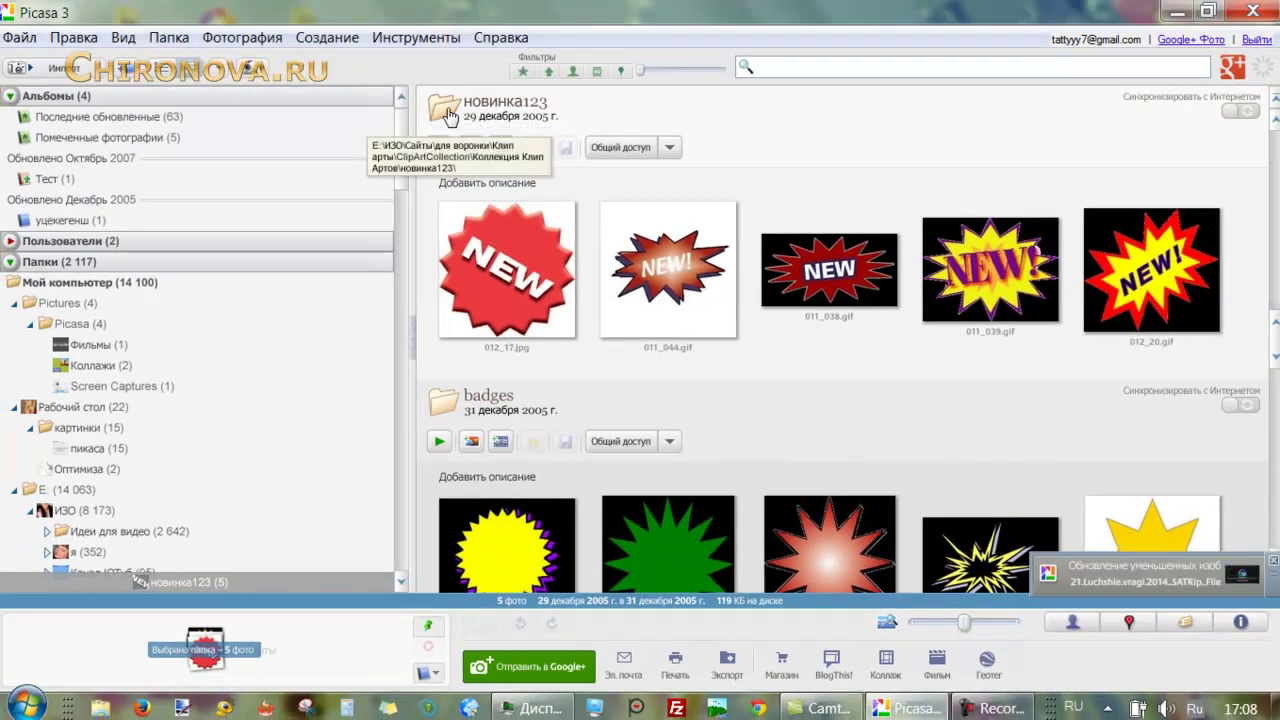
right_click(449, 116)
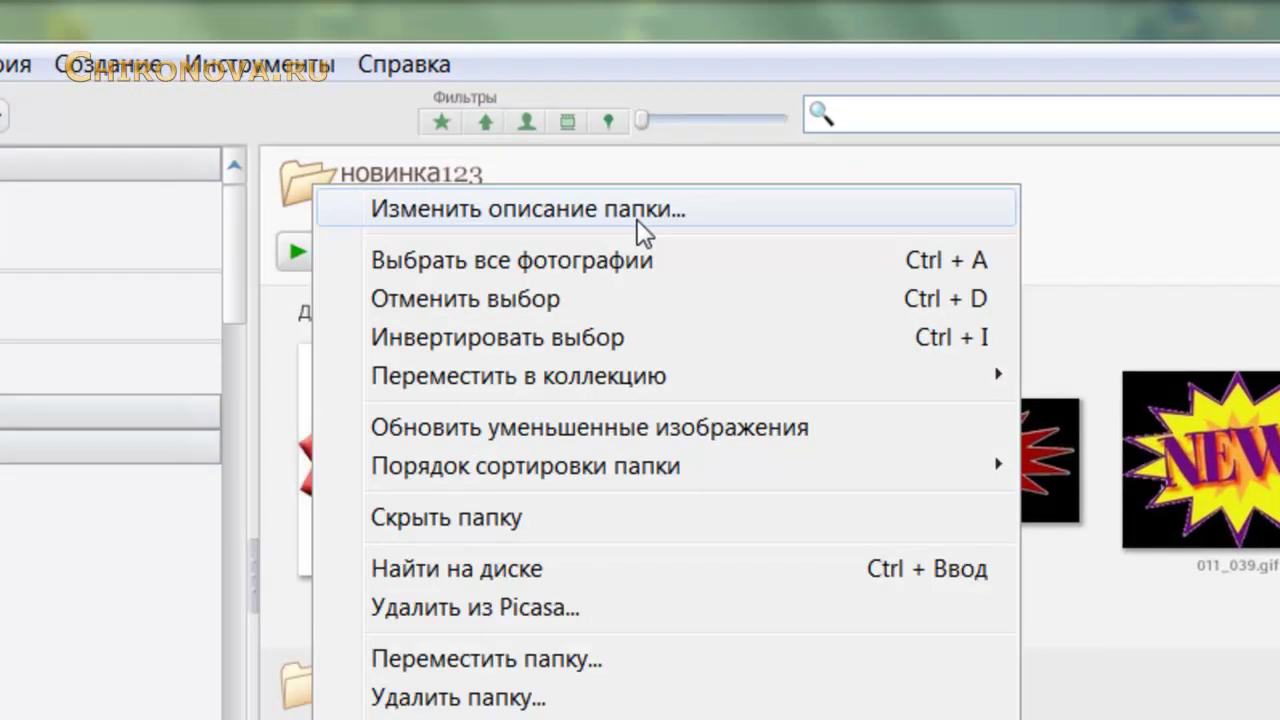
click(639, 226)
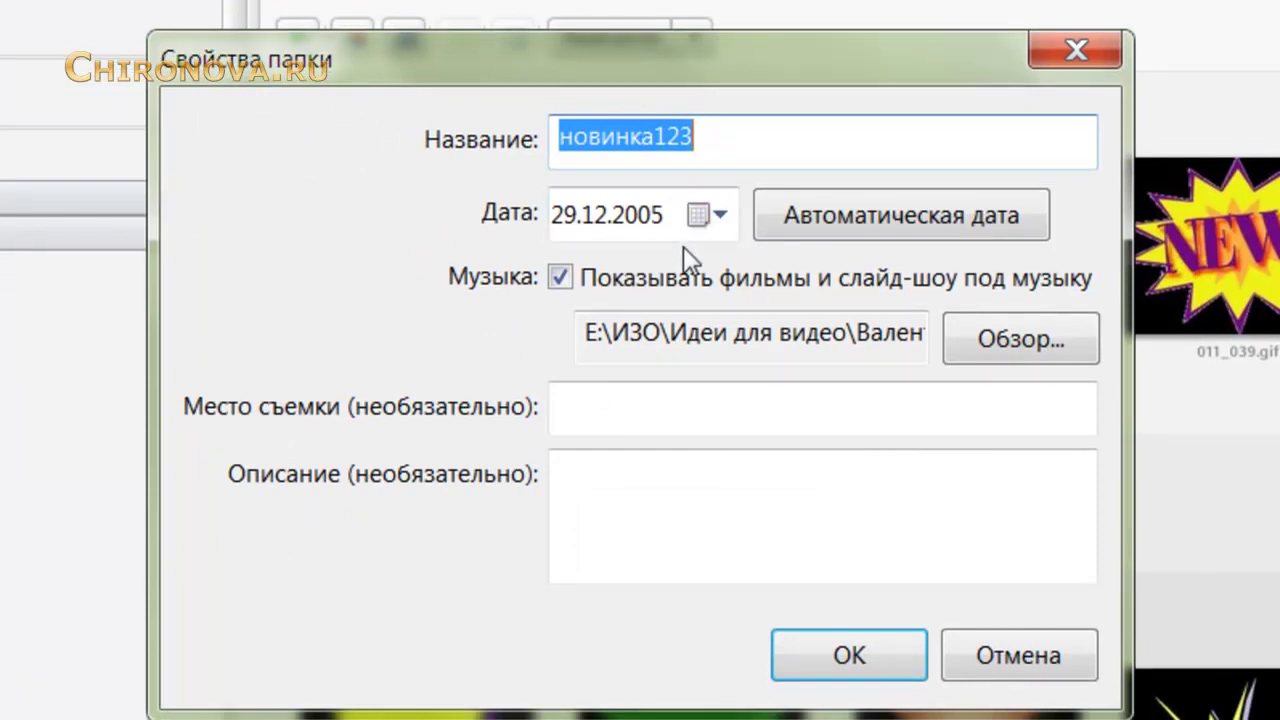
click(560, 278)
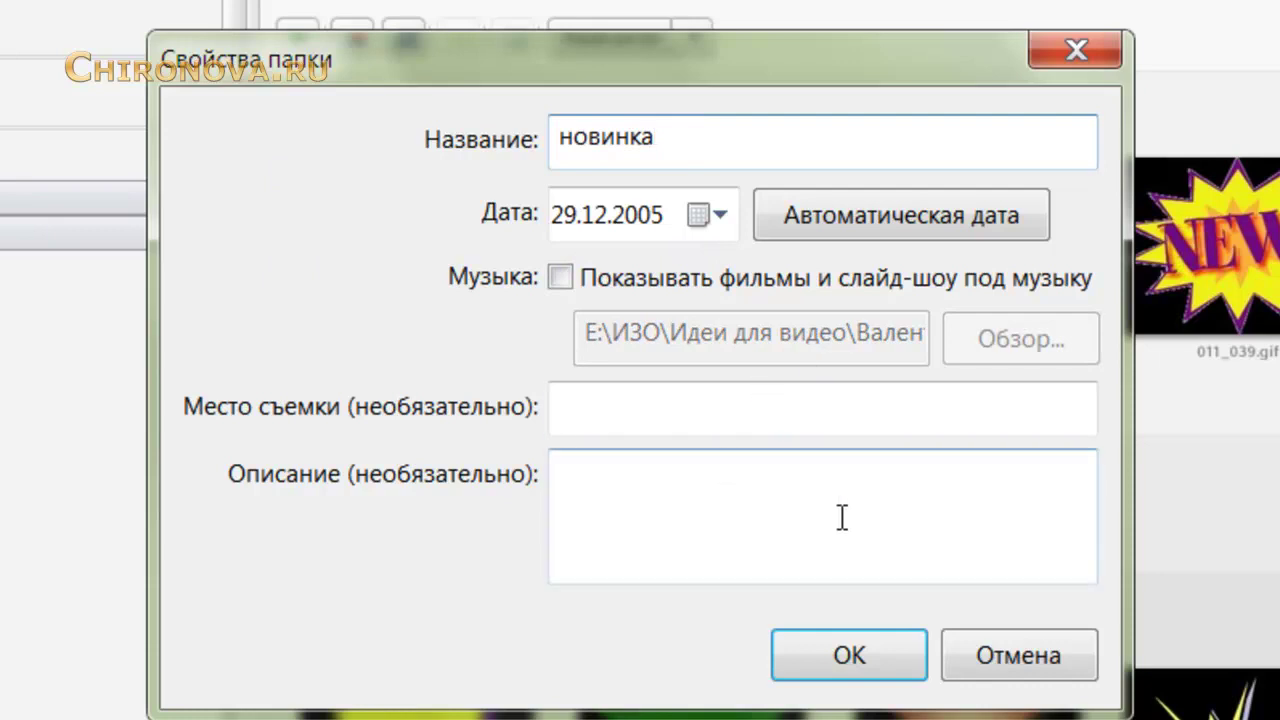
click(843, 666)
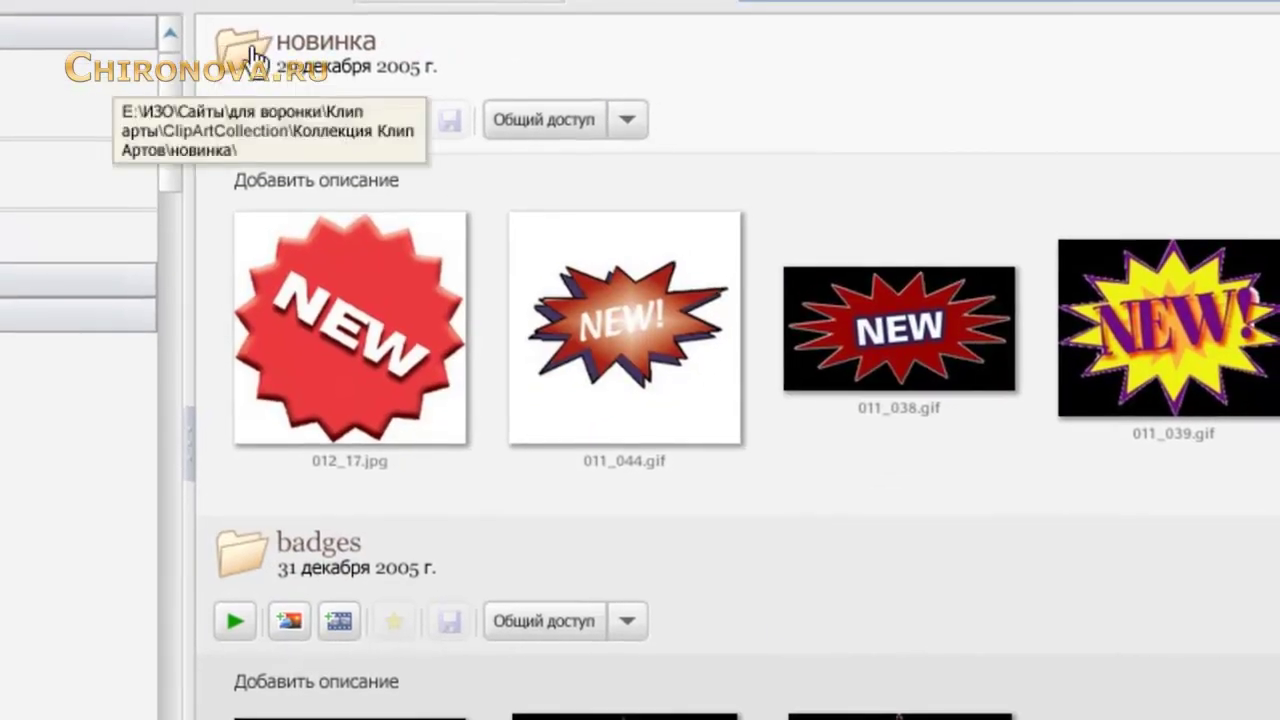
Step: Select all photos in the новинка folder and clear that selection
right_click(250, 50)
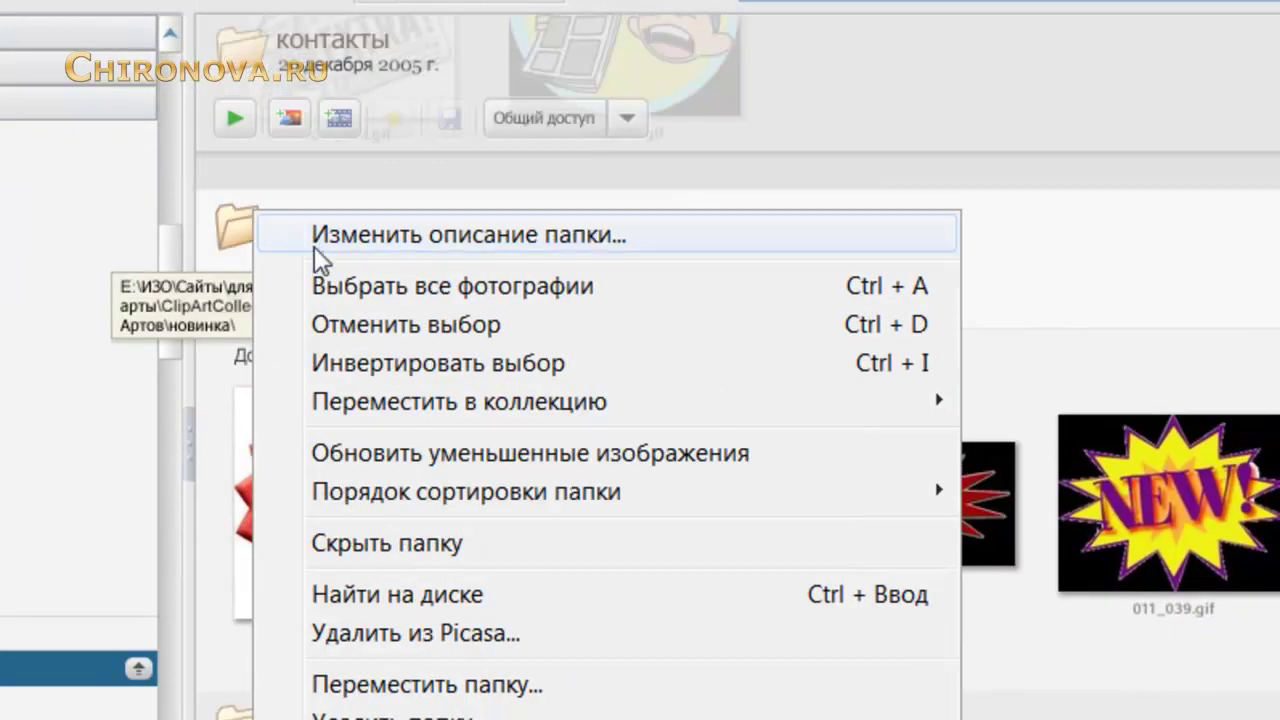
click(475, 288)
drag(560, 470, 445, 600)
right_click(200, 187)
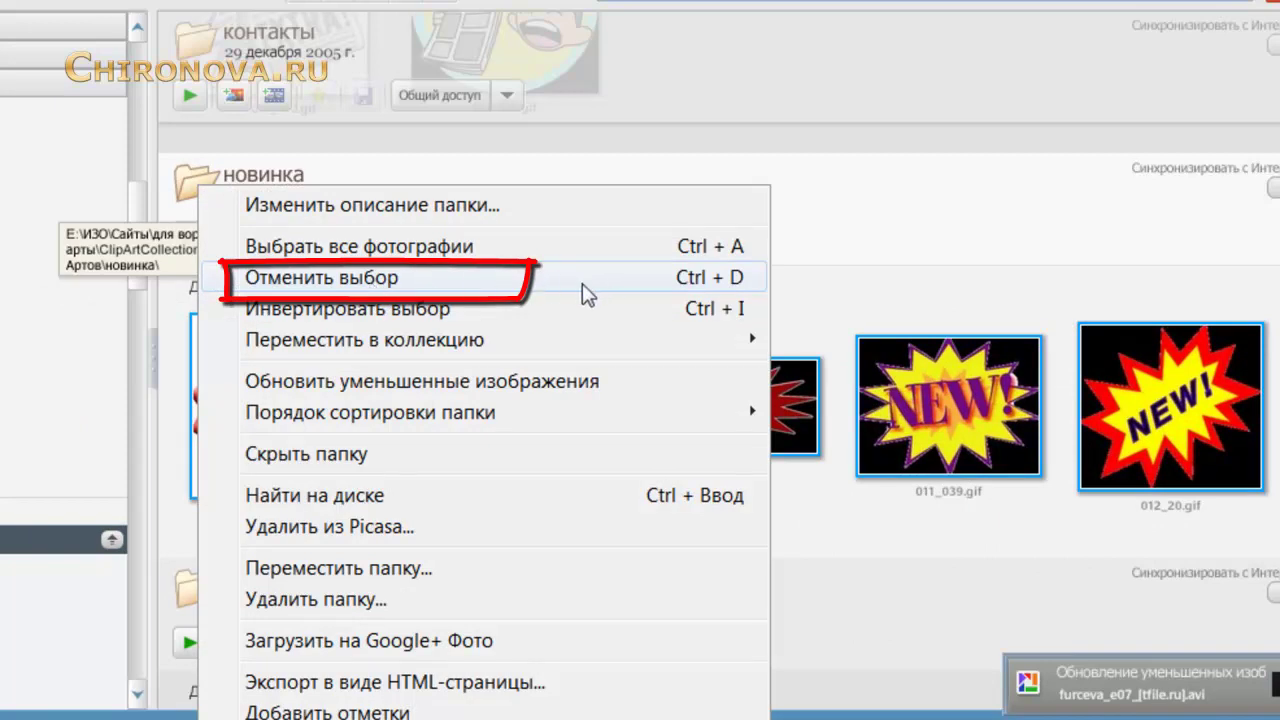
click(335, 287)
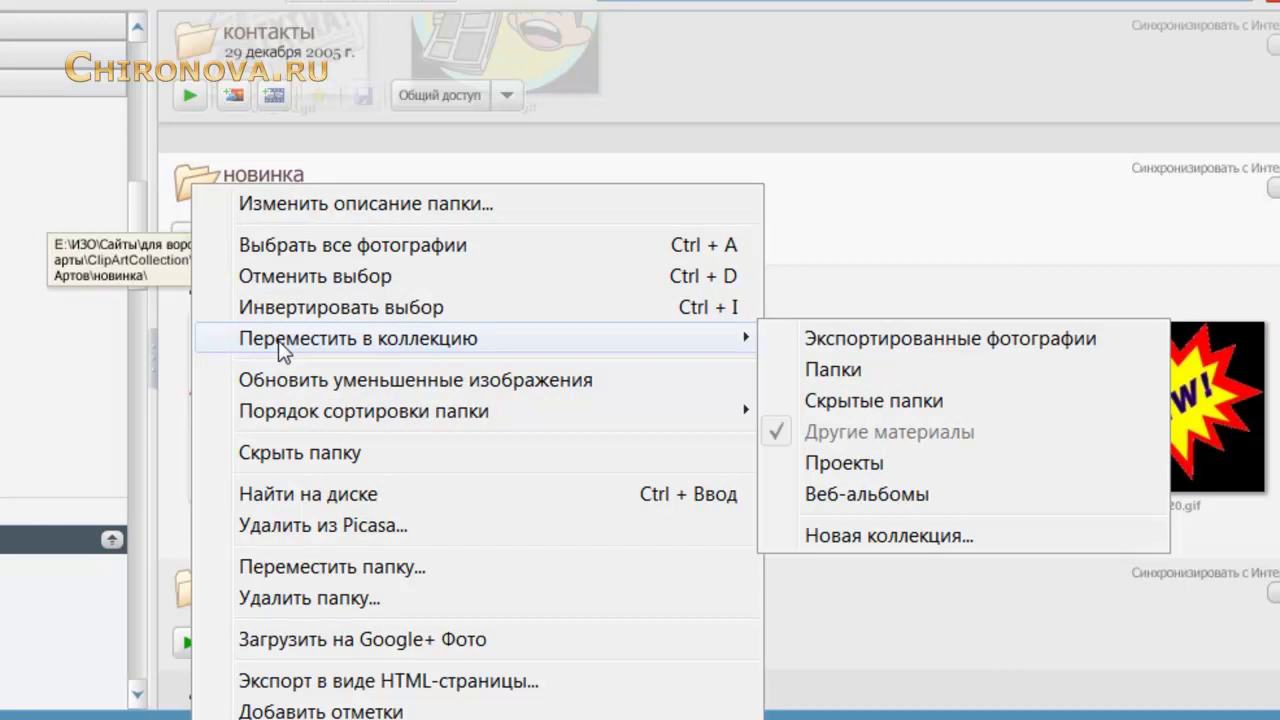
Step: Move the новинка folder to the Папки collection and on to a new collection named новая, and open it there
click(828, 372)
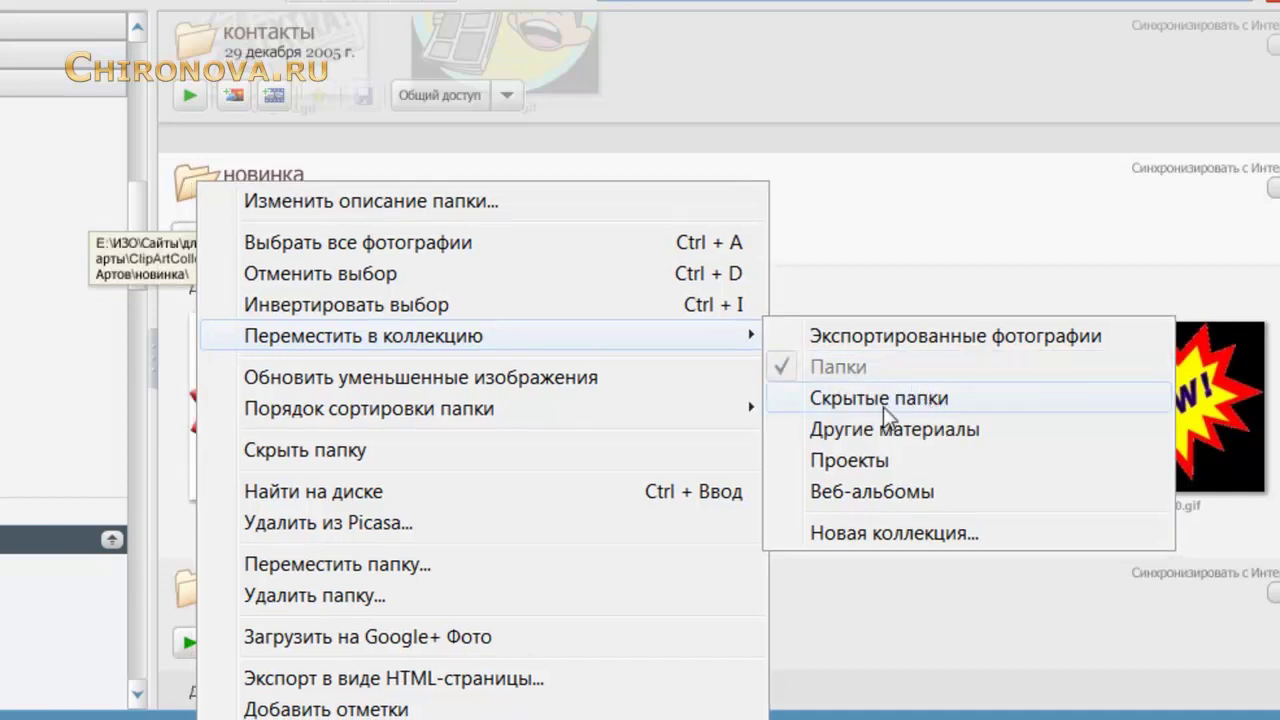
click(888, 540)
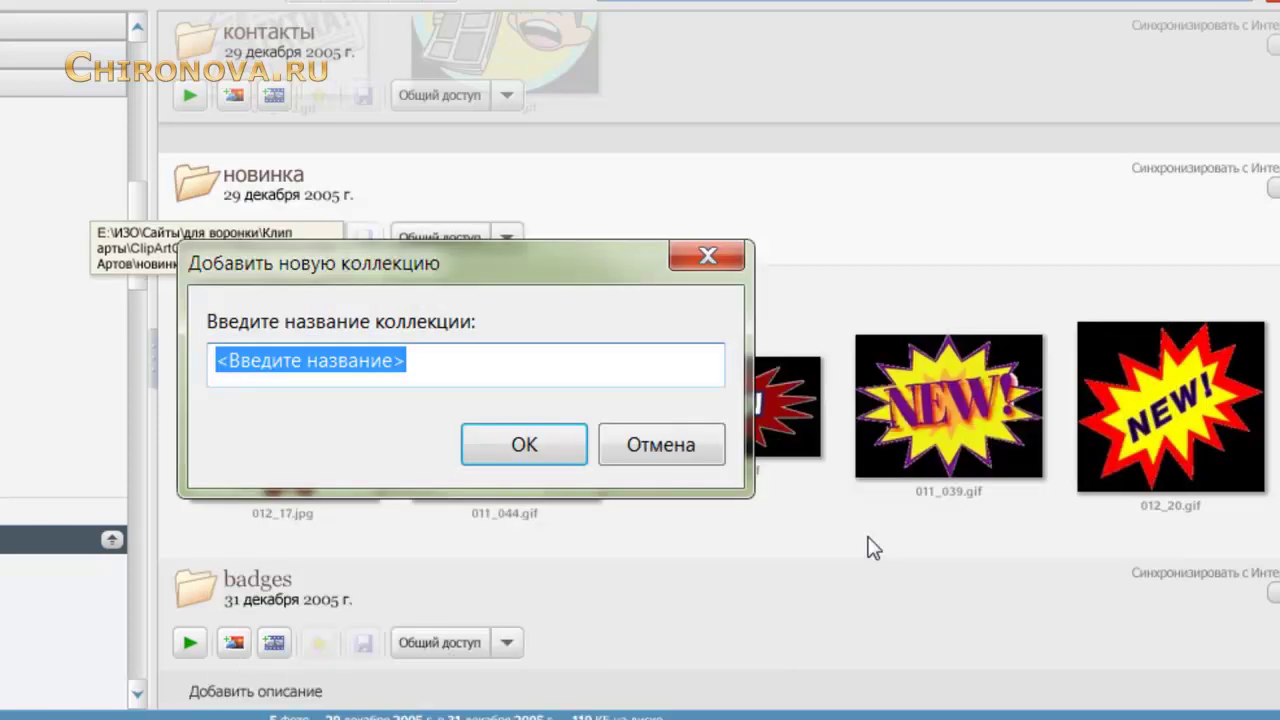
text(новая)
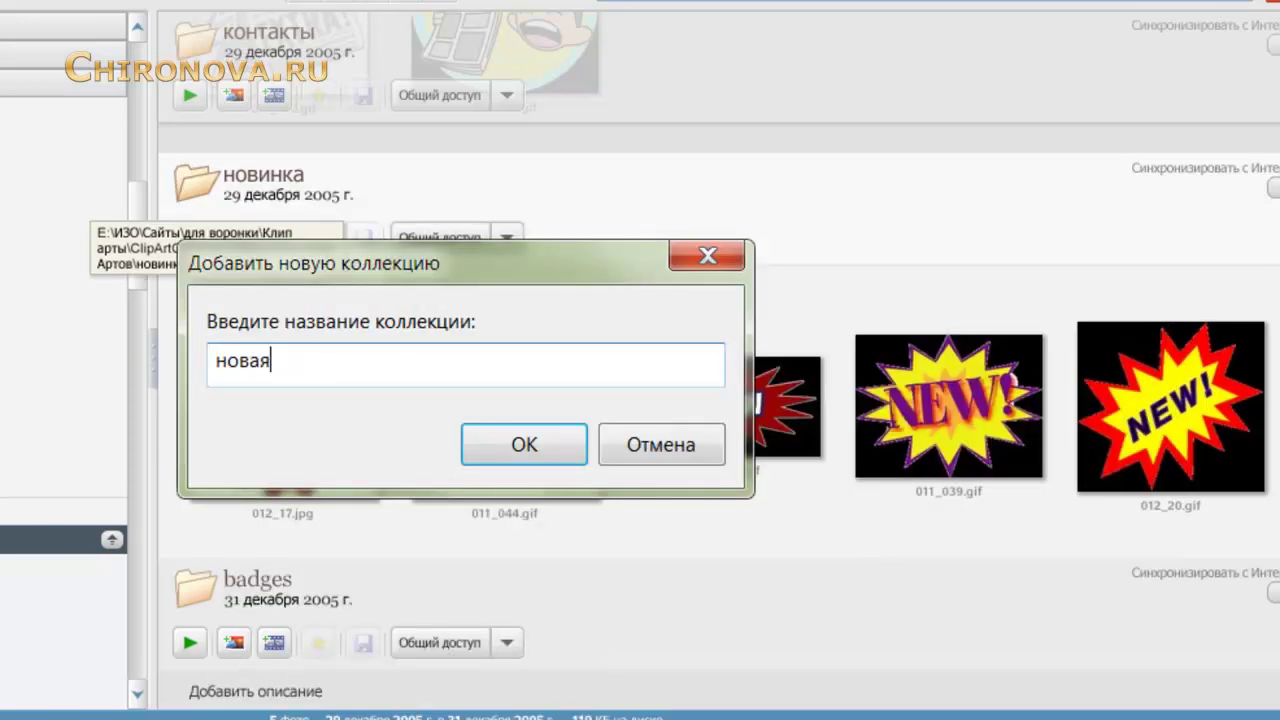
key(Return)
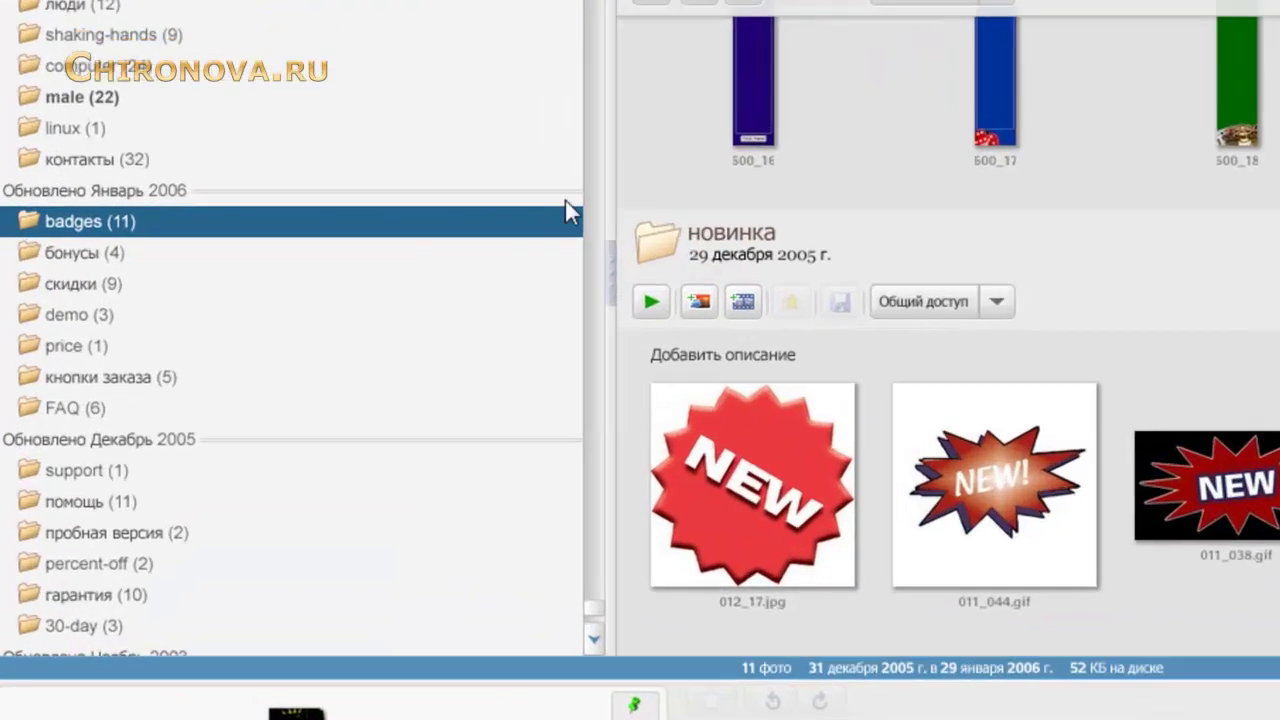
scroll(40, 552, down, 3)
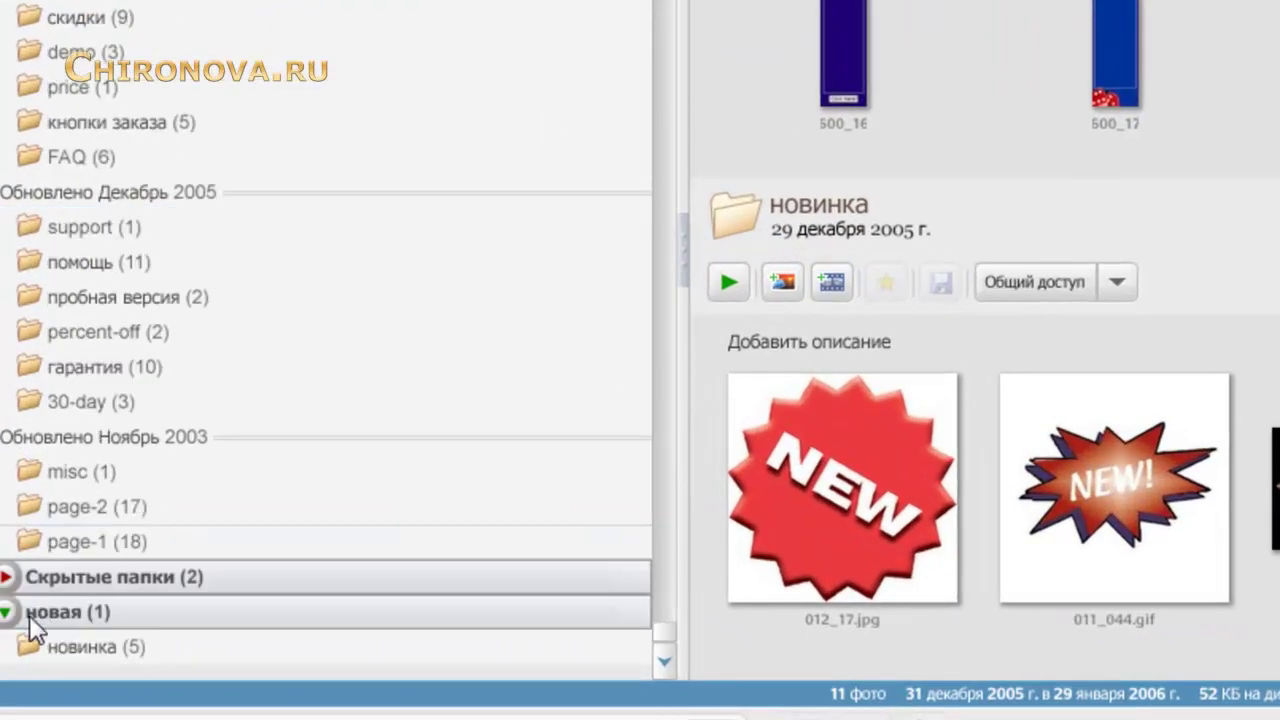
click(130, 655)
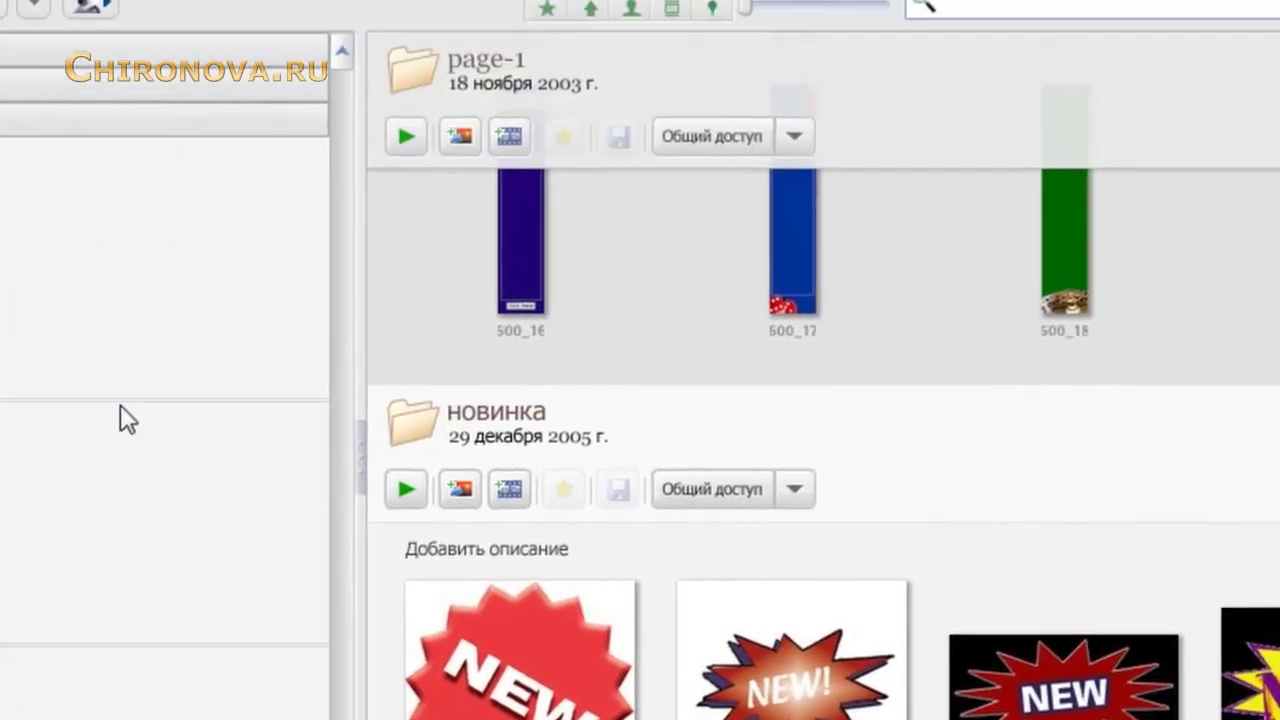
Step: Hide the page-1 folder dated 18 November 2003
right_click(408, 68)
mouse_move(715, 355)
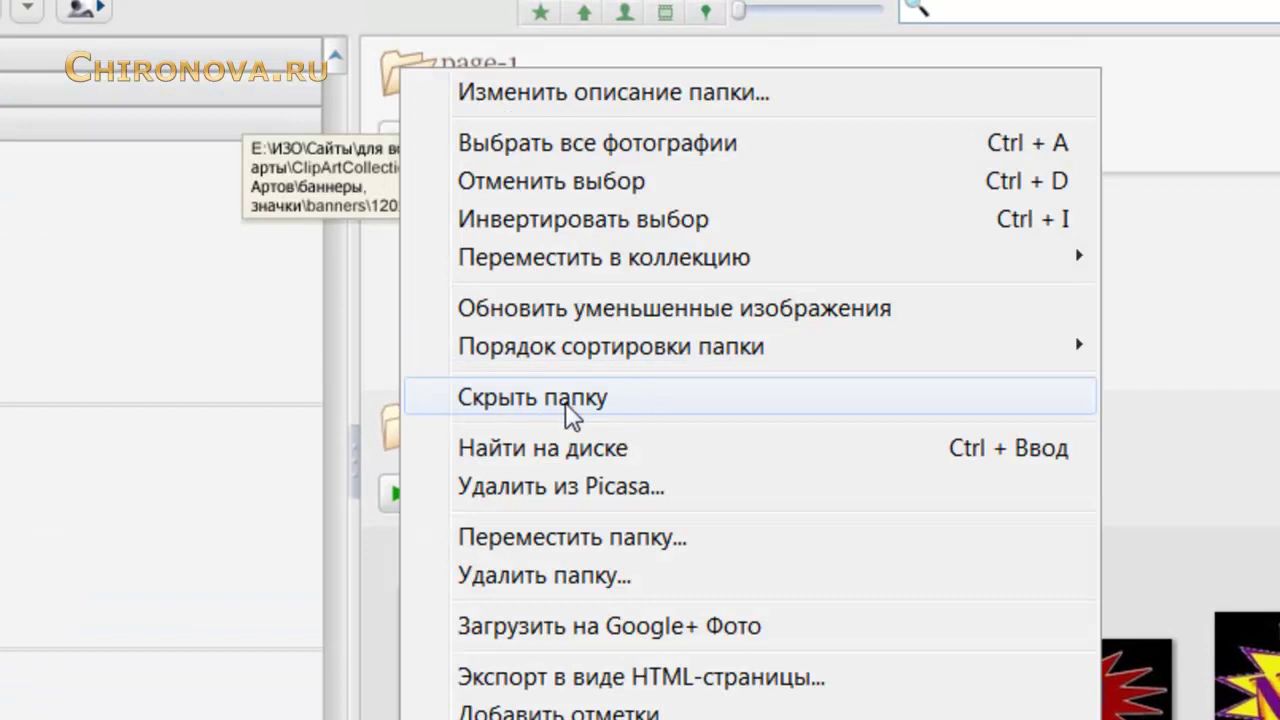
click(570, 405)
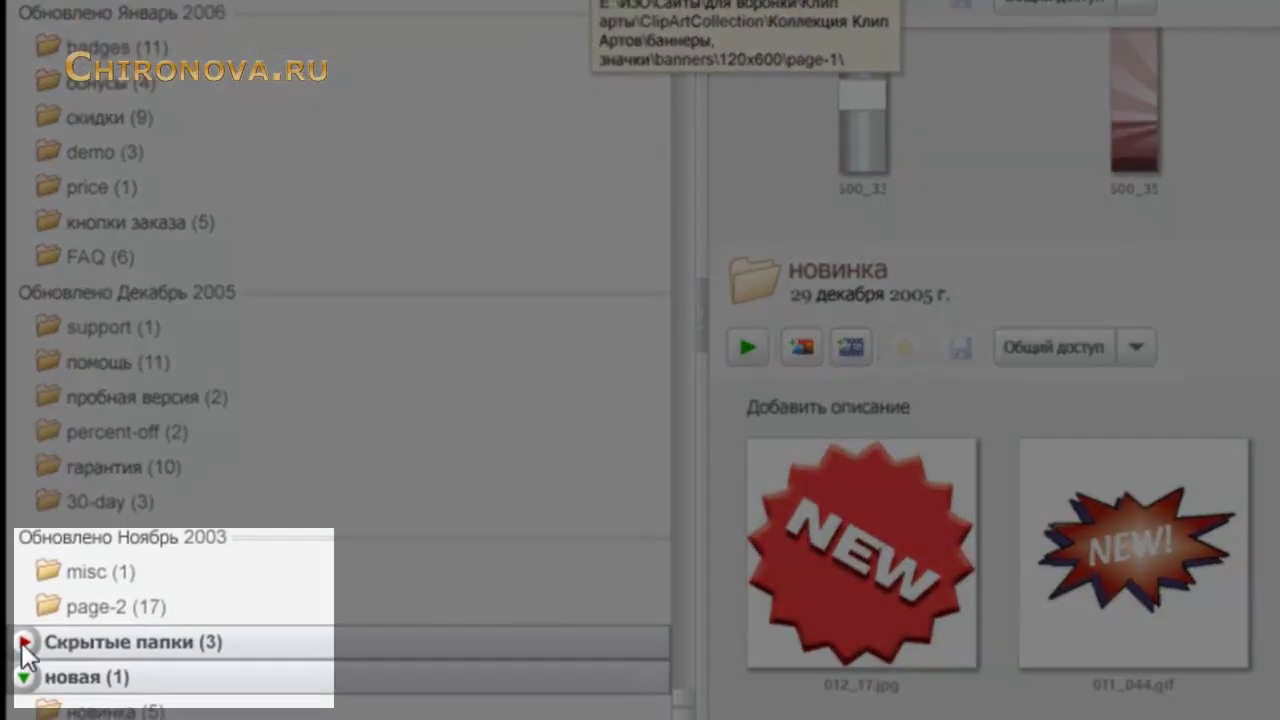
Step: Unlock the Скрытые папки collection by entering its password and unhide the page-1 folder
click(21, 643)
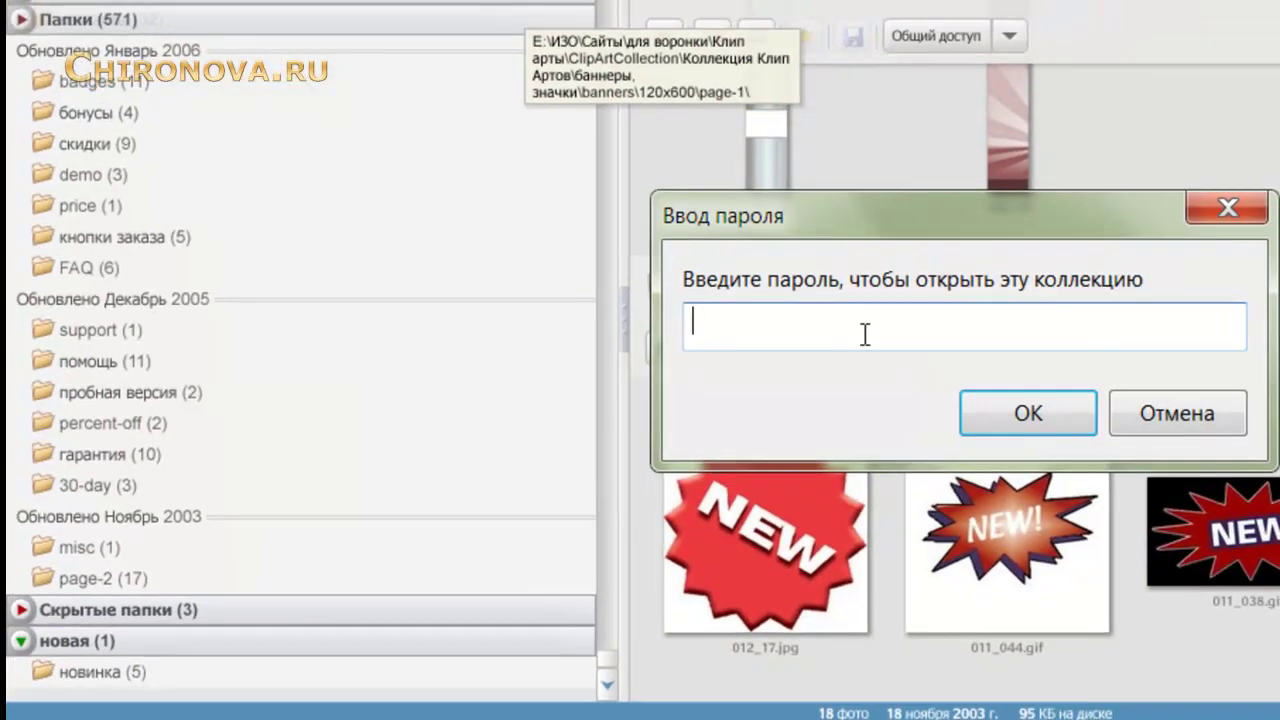
text(••••••)
key(Return)
click(80, 606)
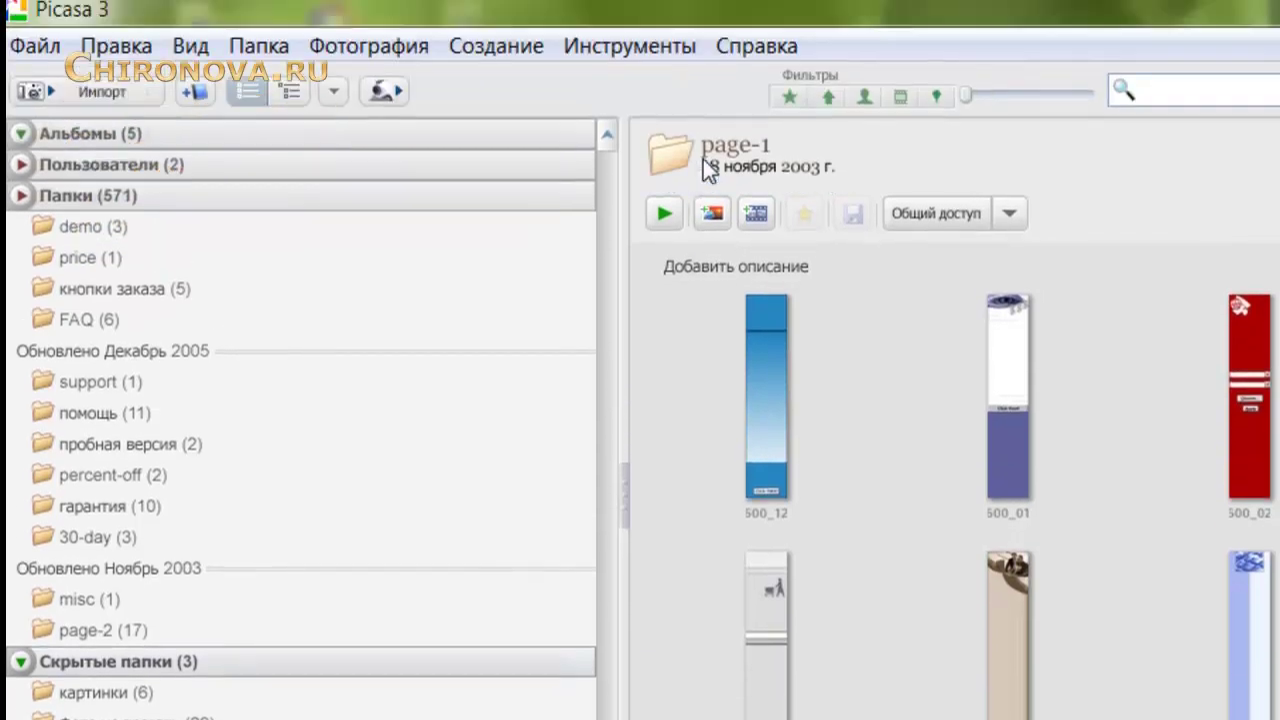
right_click(690, 160)
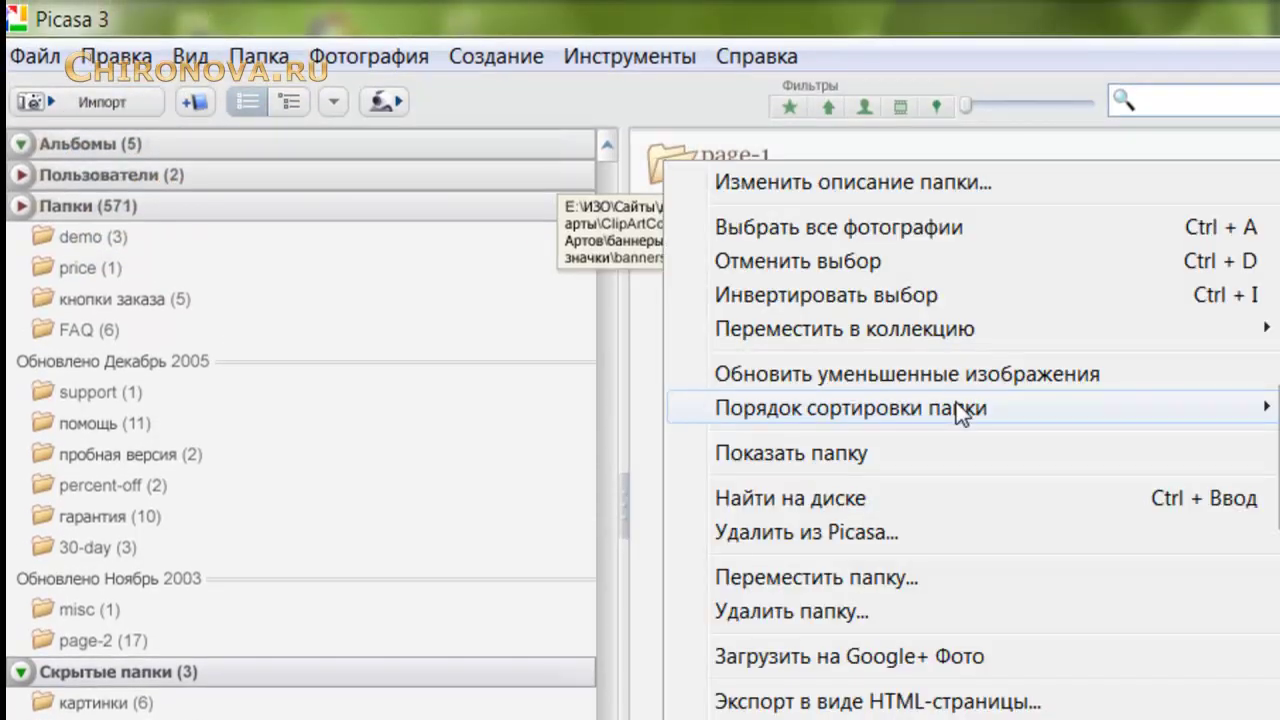
click(867, 456)
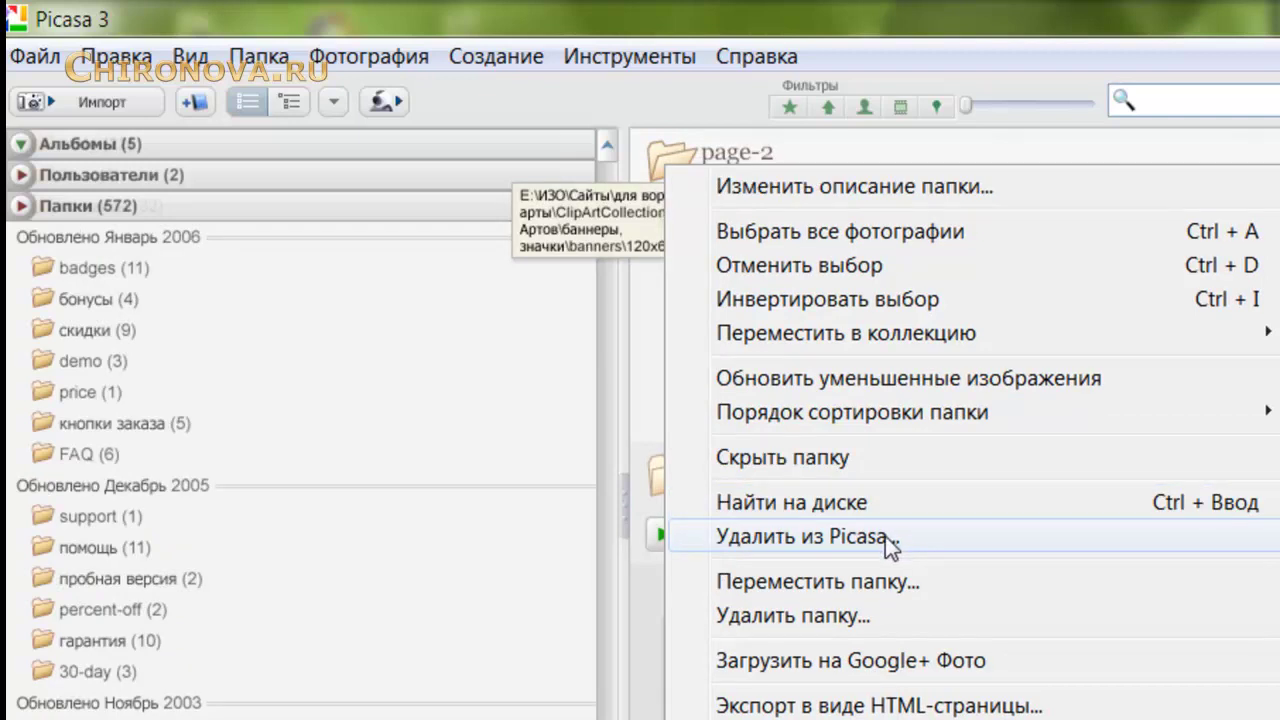
Step: Open the destination choice for moving the page-2 folder and dismiss it
click(858, 584)
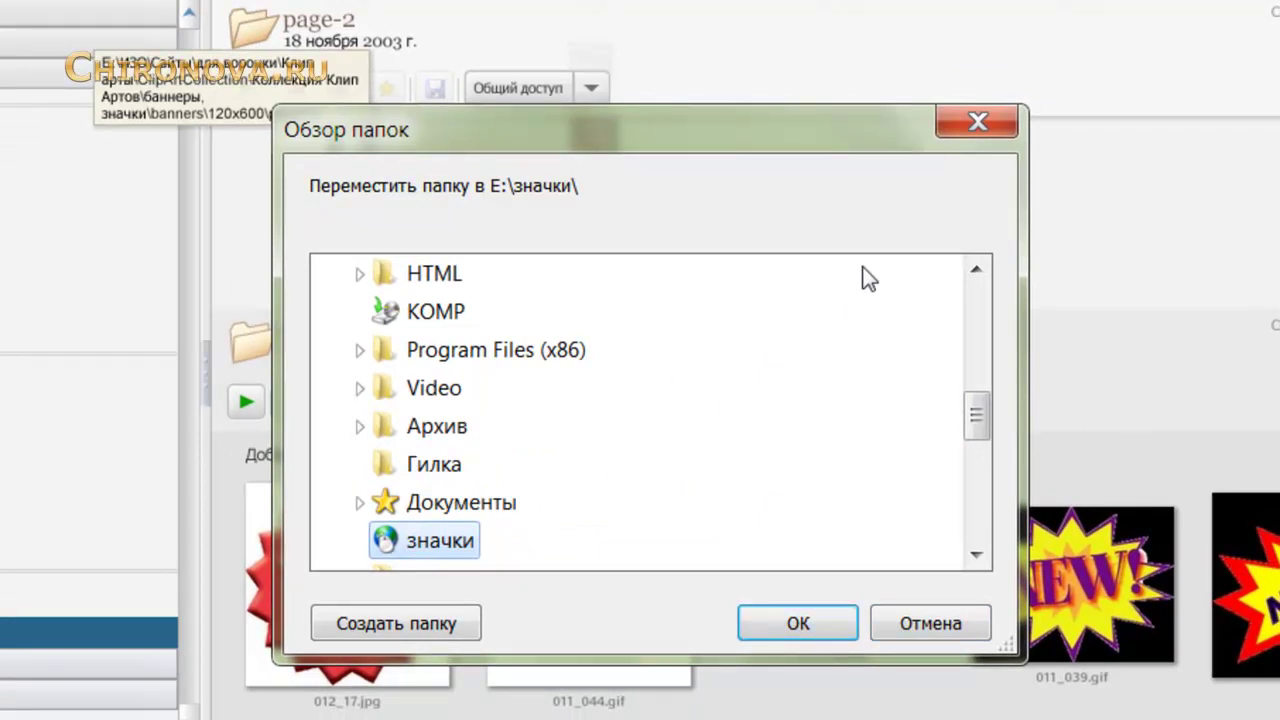
click(980, 125)
Step: Upload the page-2 folder to Google+ Фото, looking over the available sharing circles before starting the upload
right_click(250, 36)
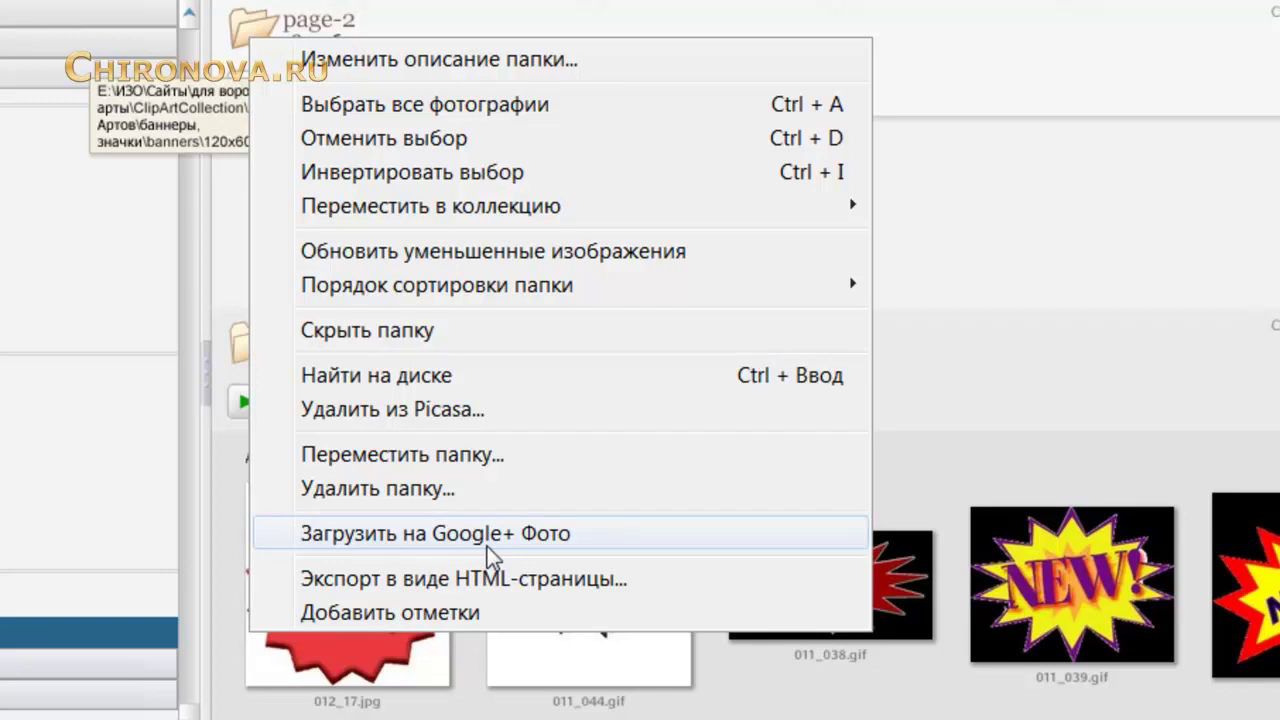
click(478, 546)
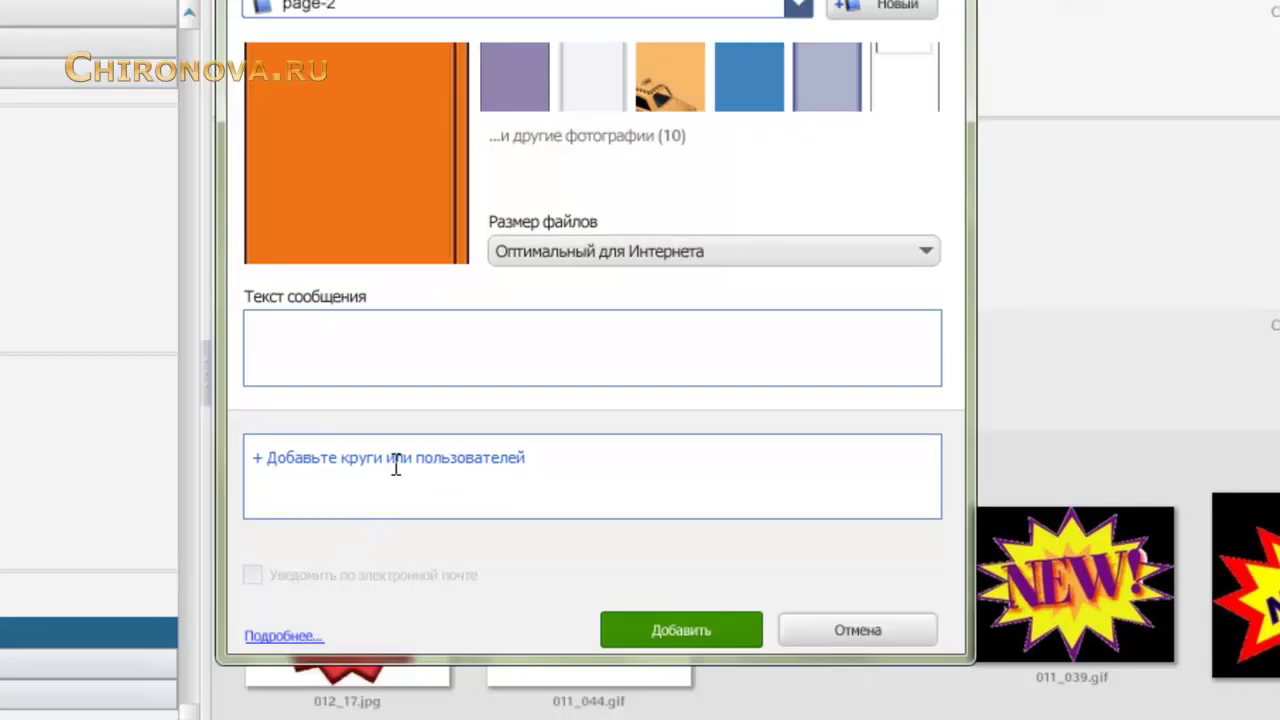
click(396, 465)
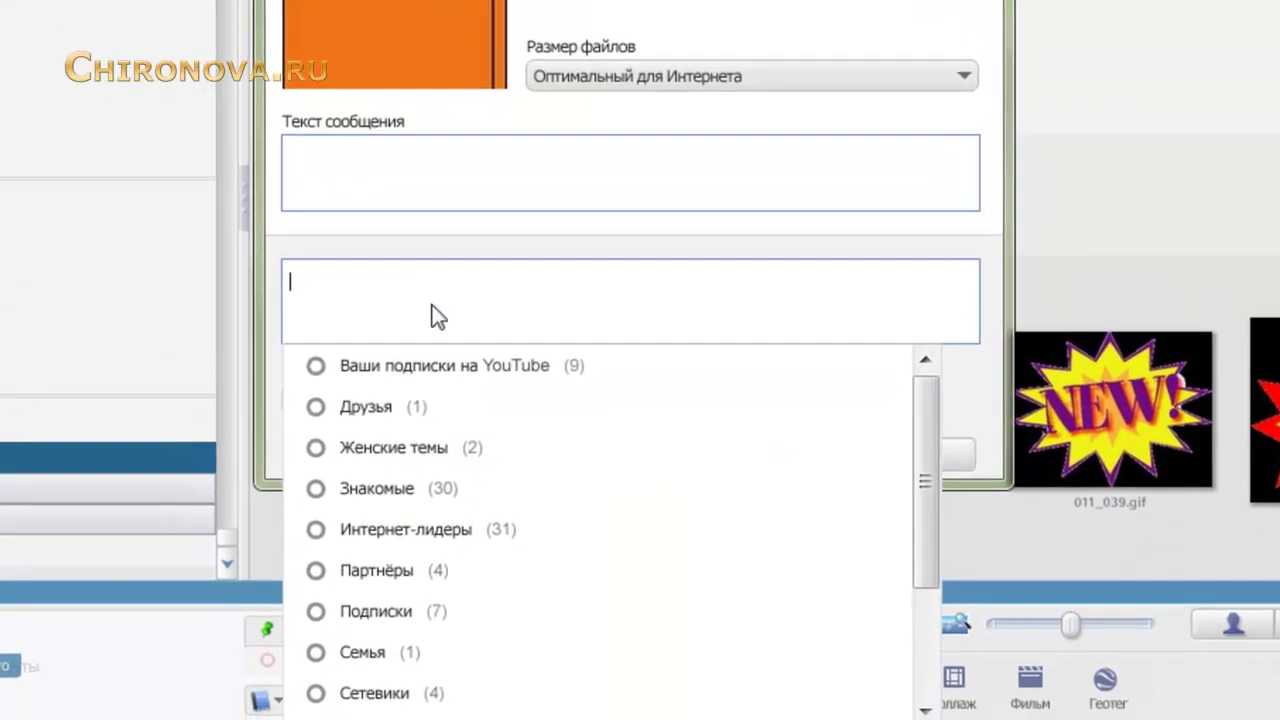
drag(919, 437, 916, 389)
click(766, 174)
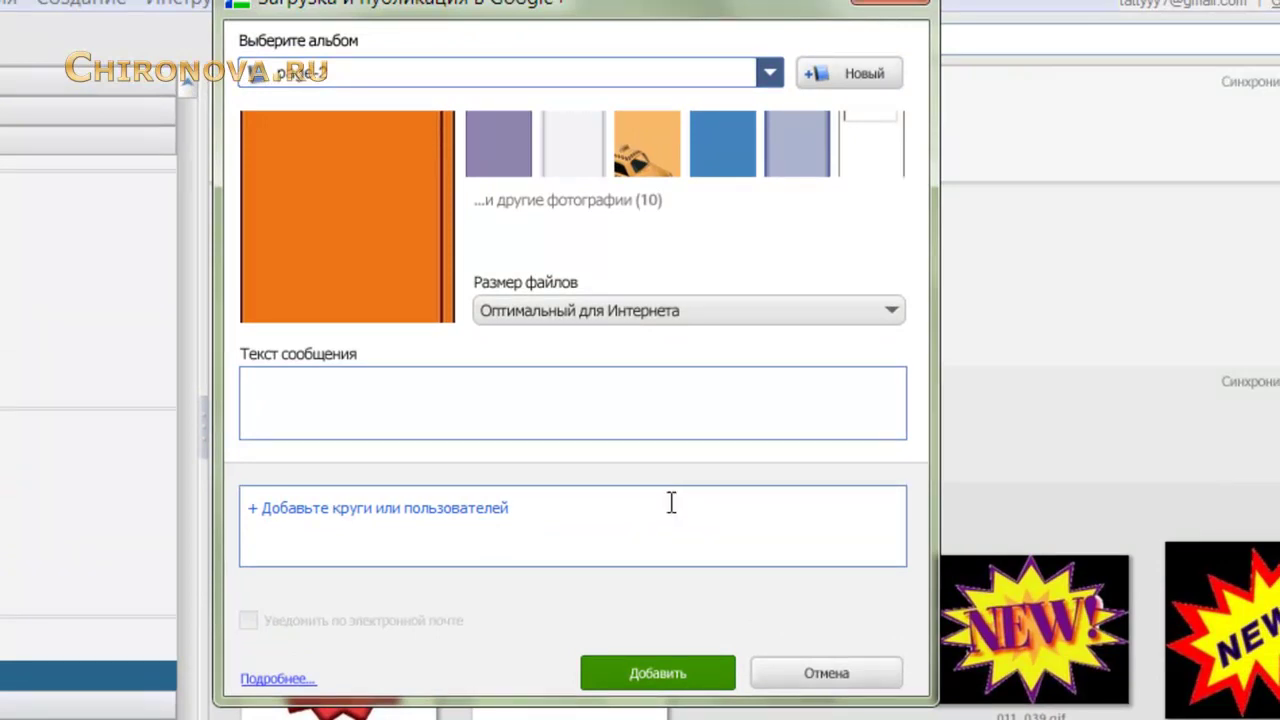
click(668, 684)
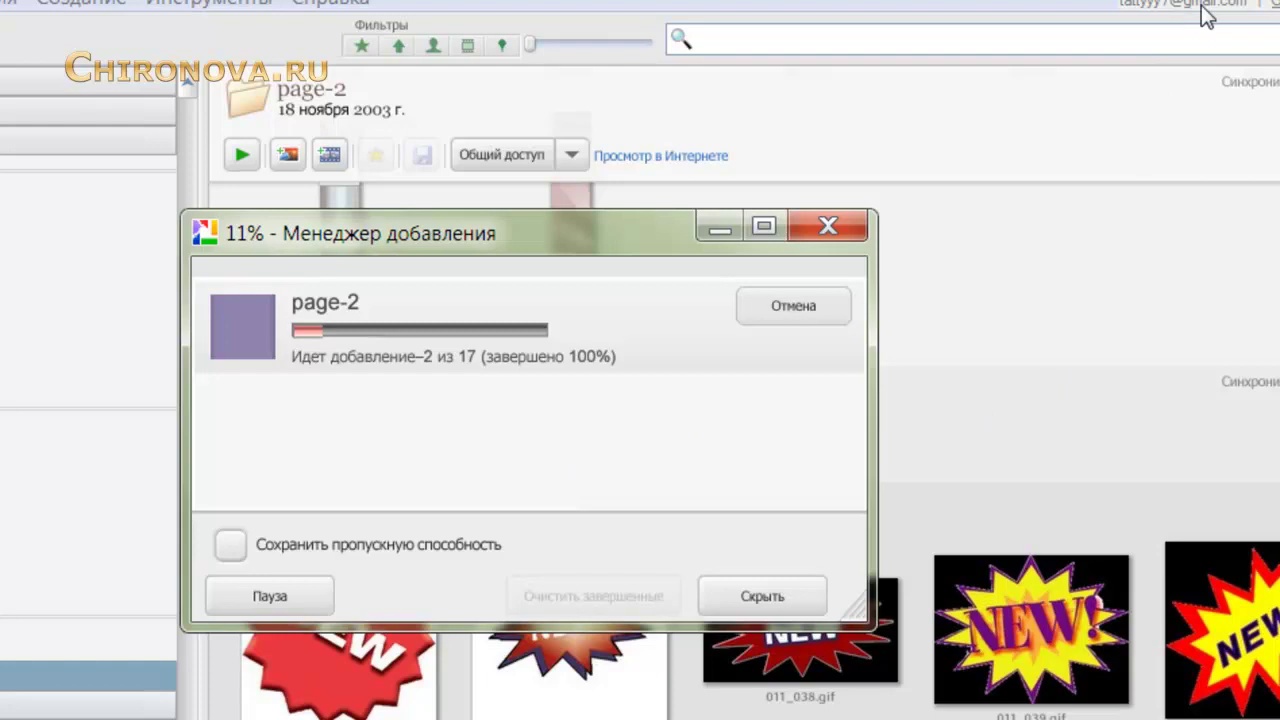
Step: Cancel the page-2 upload and delete the online version of the album
click(793, 306)
click(594, 486)
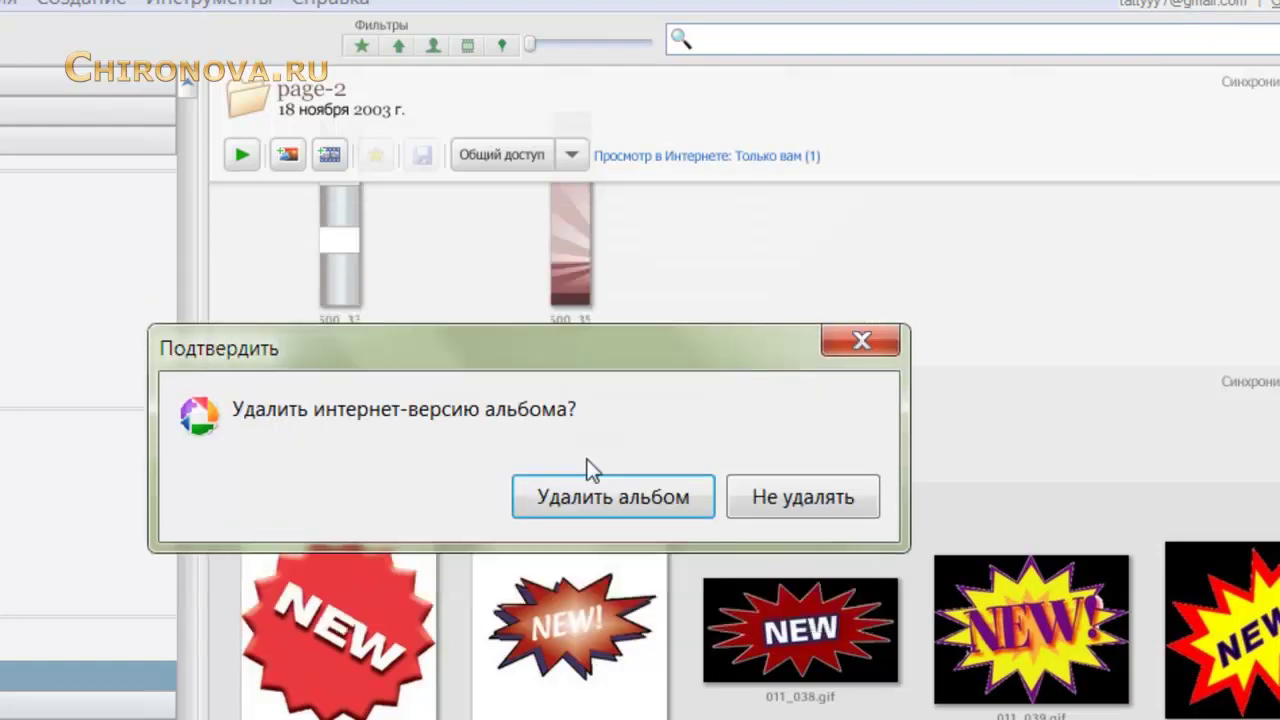
click(672, 508)
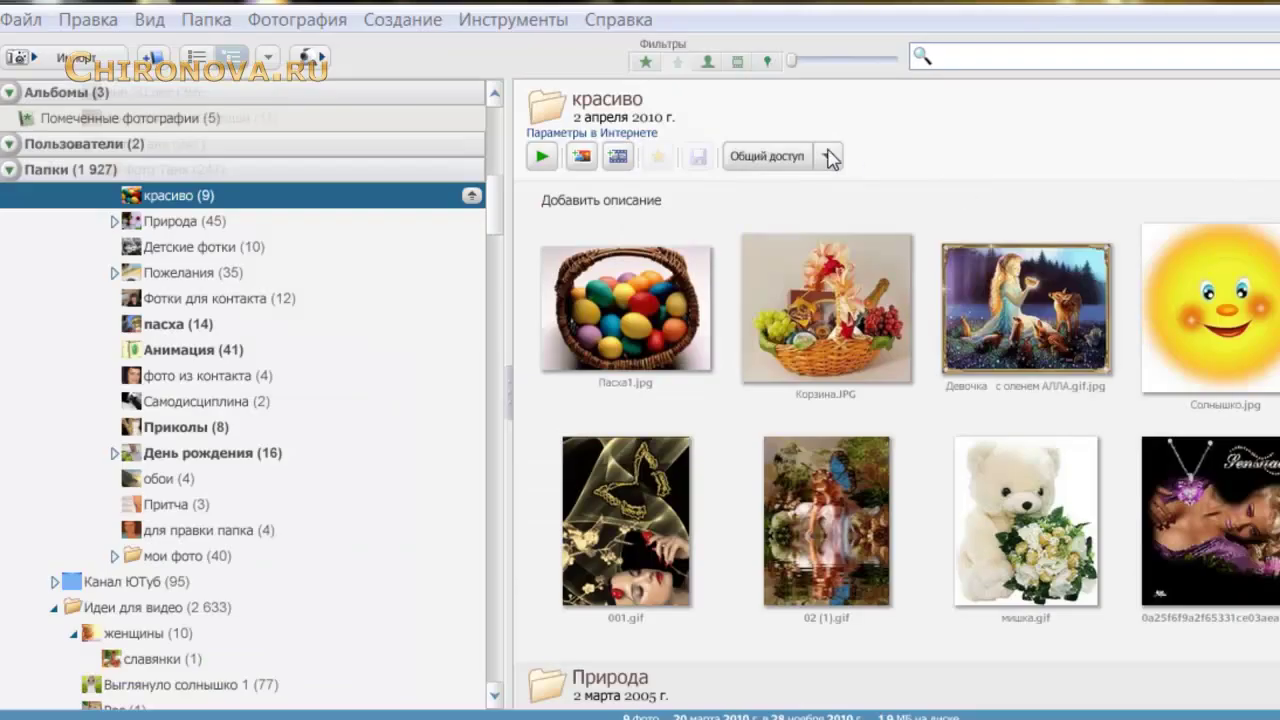
Step: Try to upload the красиво folder to Google+ Фото, submitting the Google sign-in form with the e-mail and password left blank
right_click(541, 108)
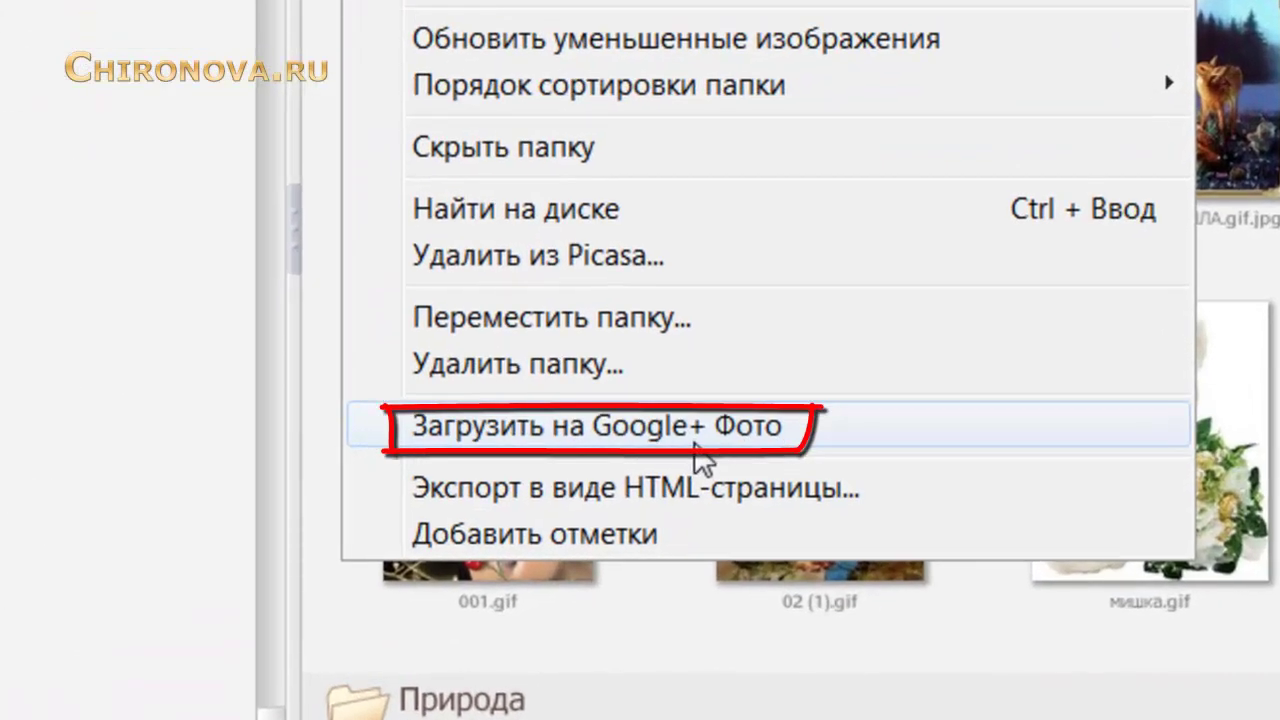
click(698, 440)
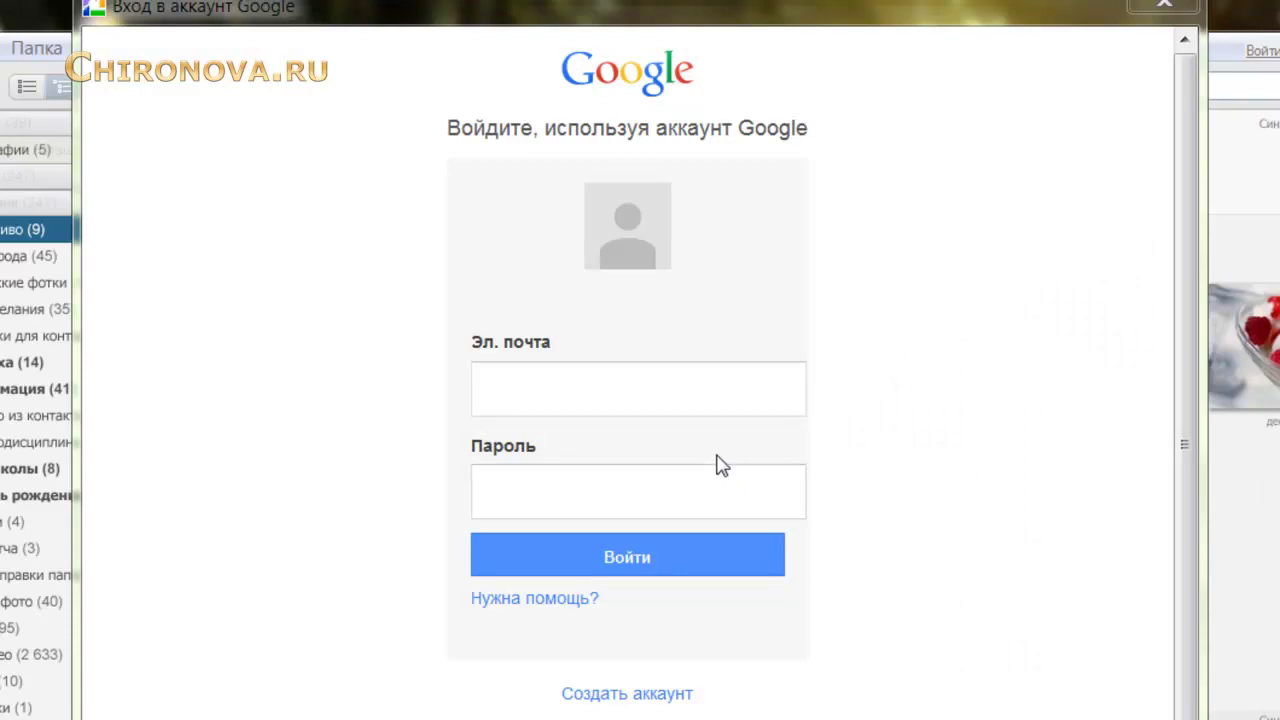
click(614, 398)
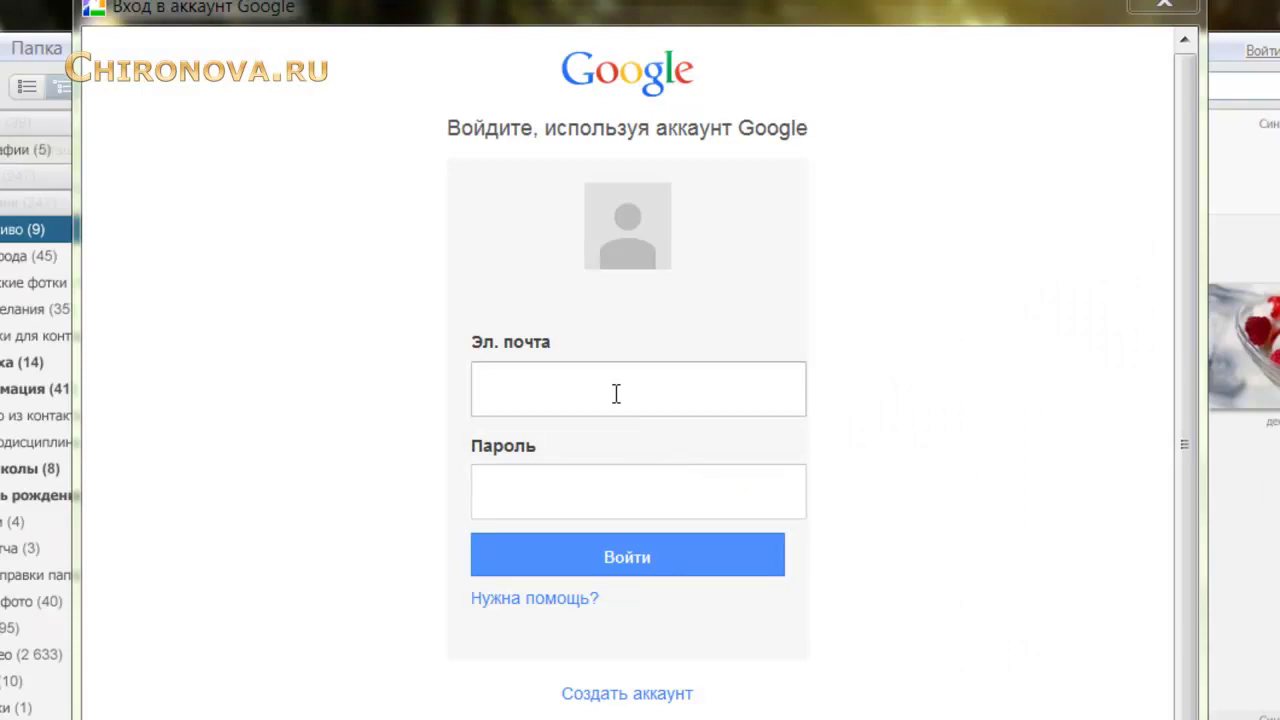
click(582, 504)
click(582, 557)
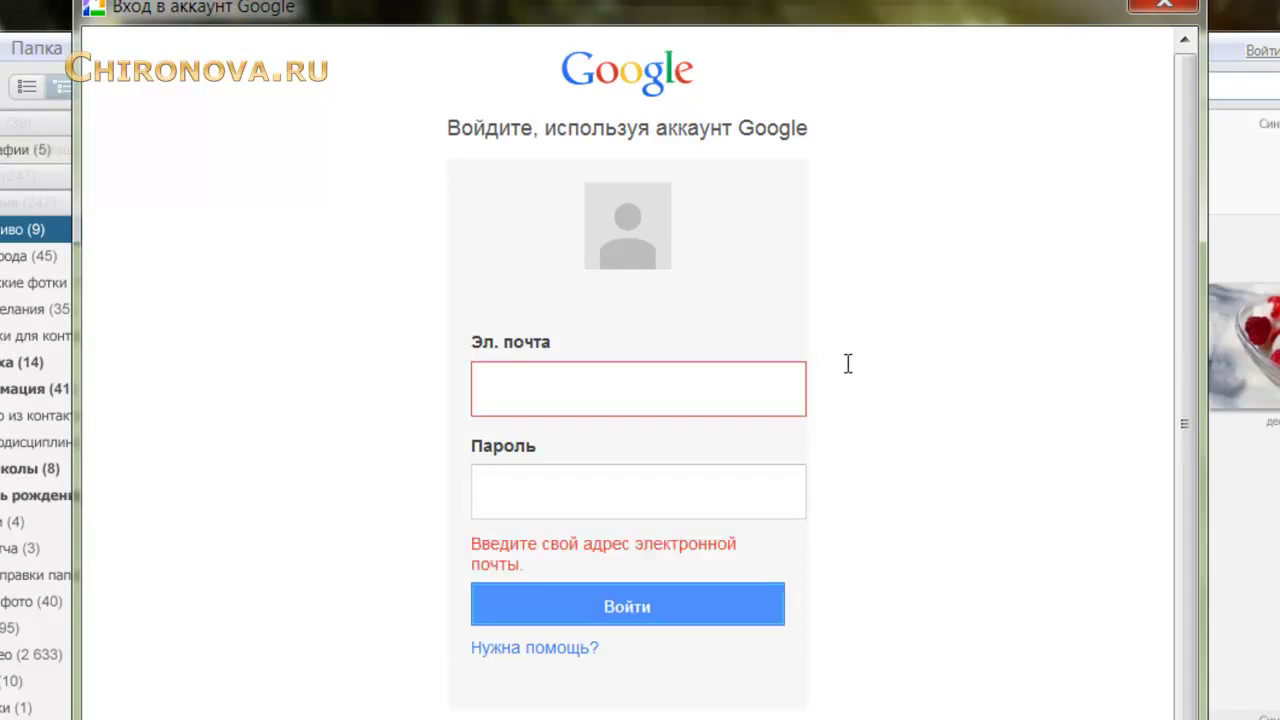